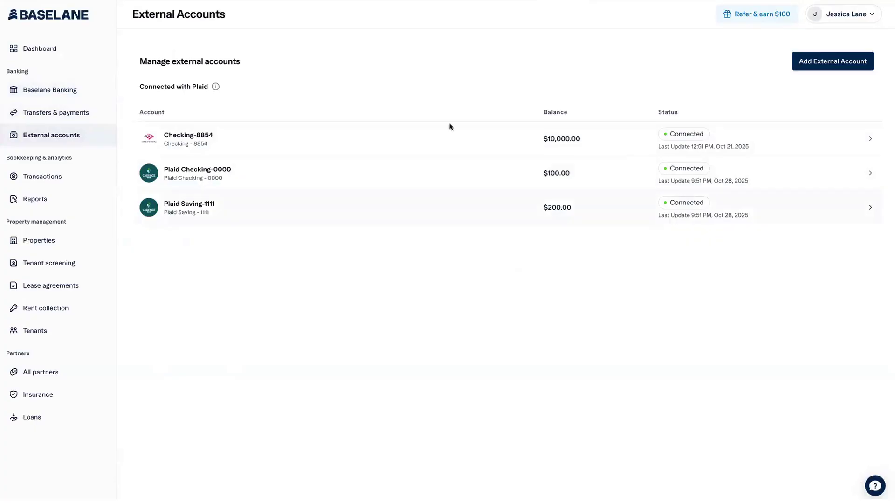
left_click(58, 179)
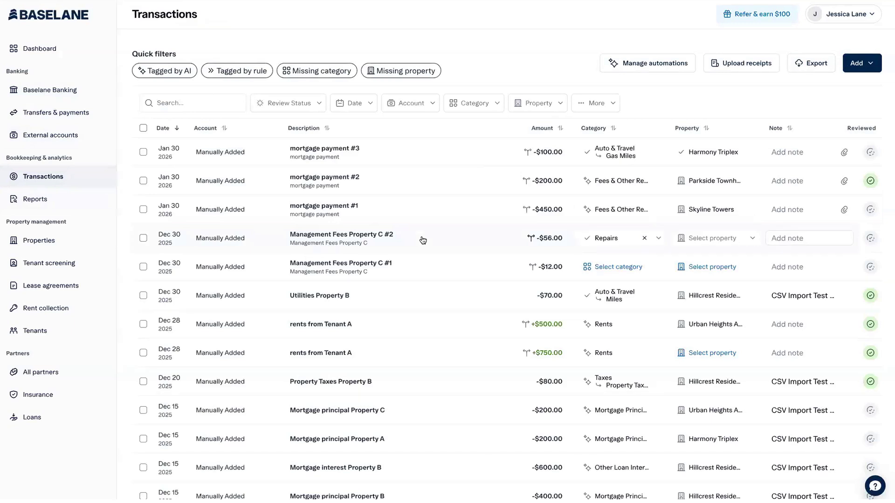
left_click(408, 106)
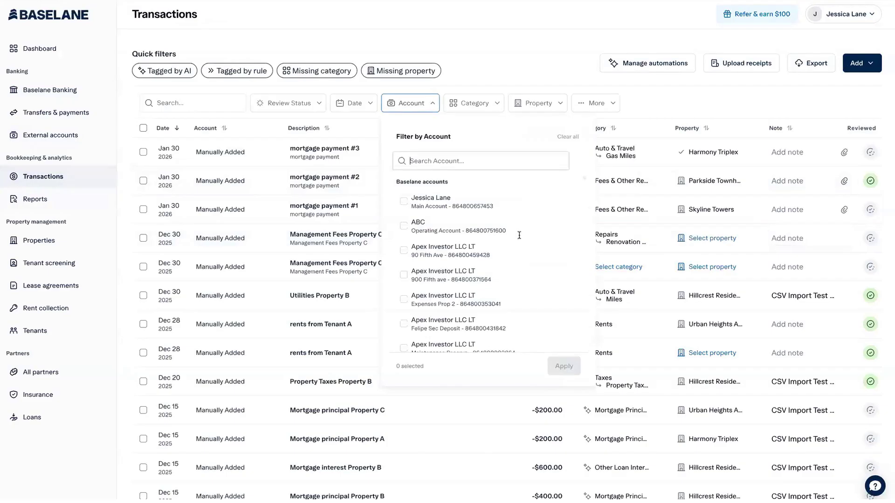
scroll(519, 233, "down", 10)
scroll(487, 226, "down", 10)
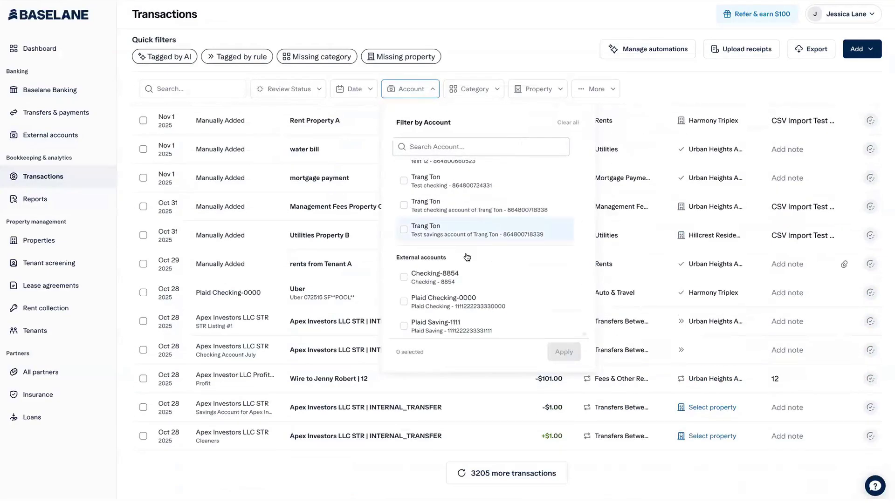
left_click(463, 282)
left_click(562, 351)
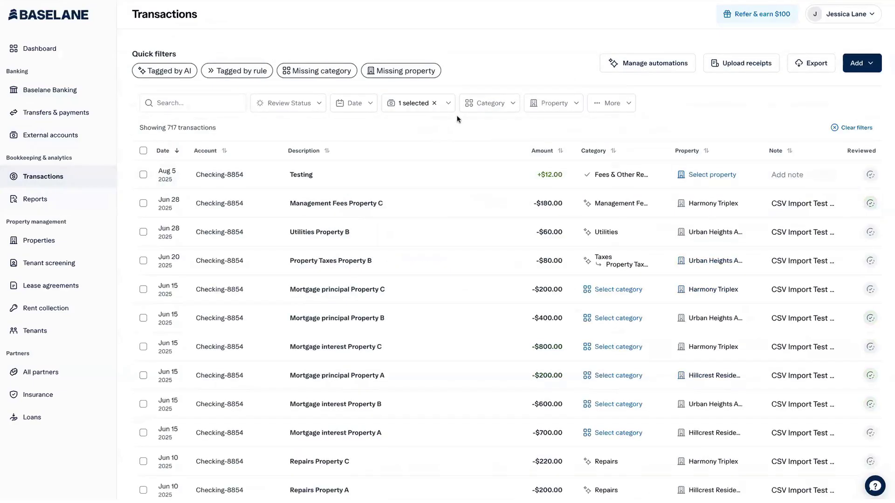
left_click(629, 66)
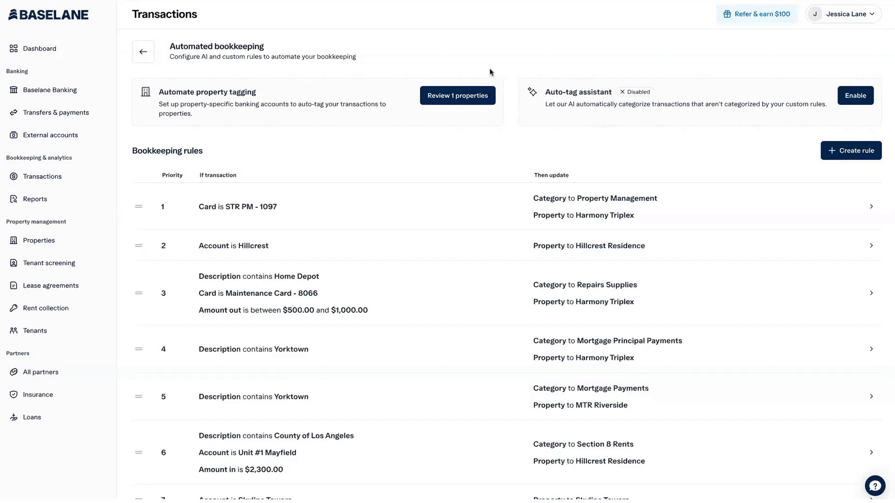
Leave the bookkeeping rules and return to the Transactions list.
left_click(149, 52)
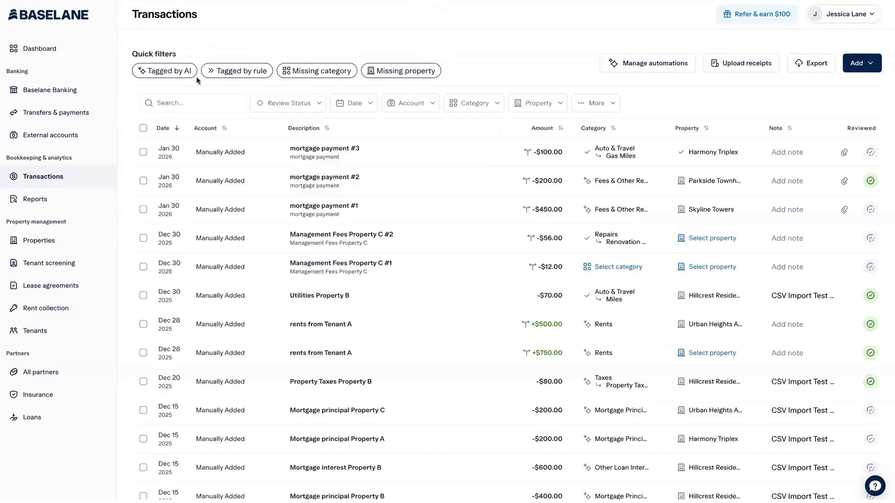
Apply the 'Tagged by AI' quick filter and scroll through the 1176 matching transactions.
left_click(164, 73)
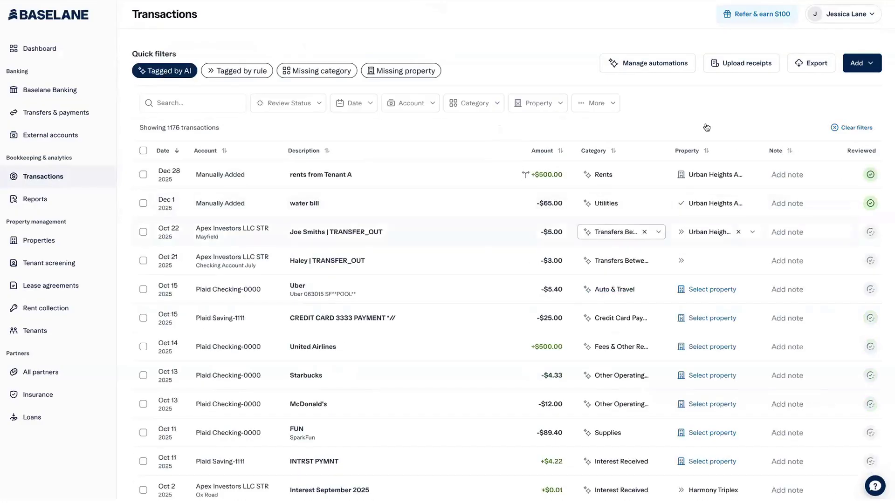
scroll(394, 202, "down", 4)
scroll(393, 201, "up", 3)
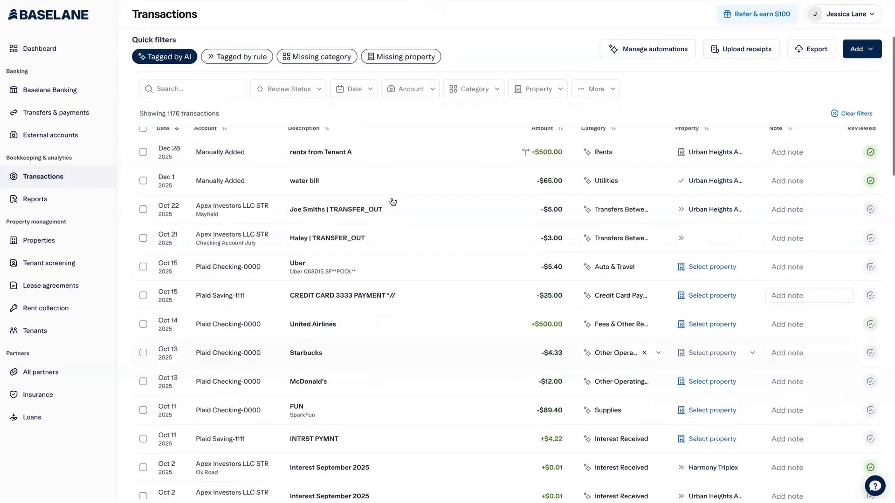
scroll(393, 201, "up", 1)
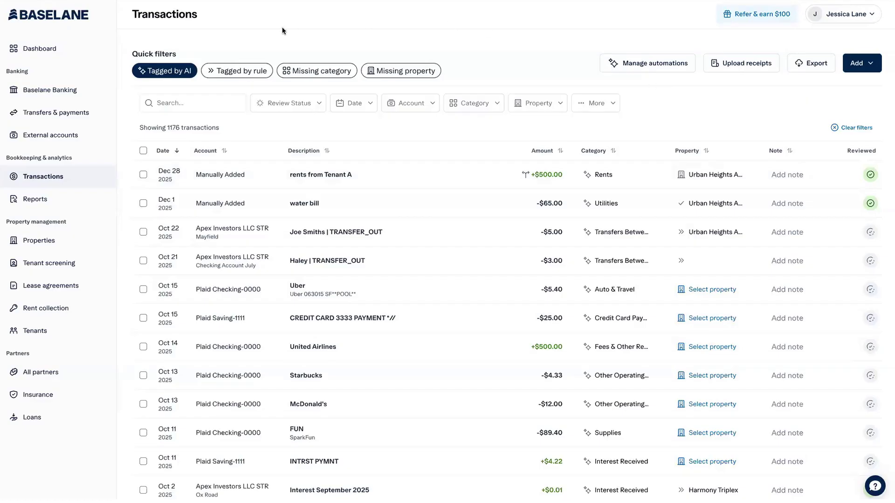
Open Manage automations and bring up the Enable auto-tag assistant dialog.
left_click(646, 65)
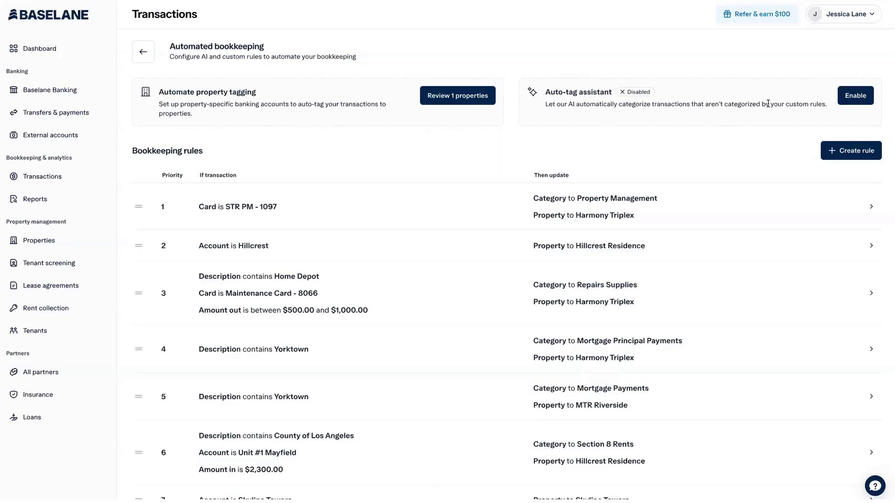
left_click(857, 100)
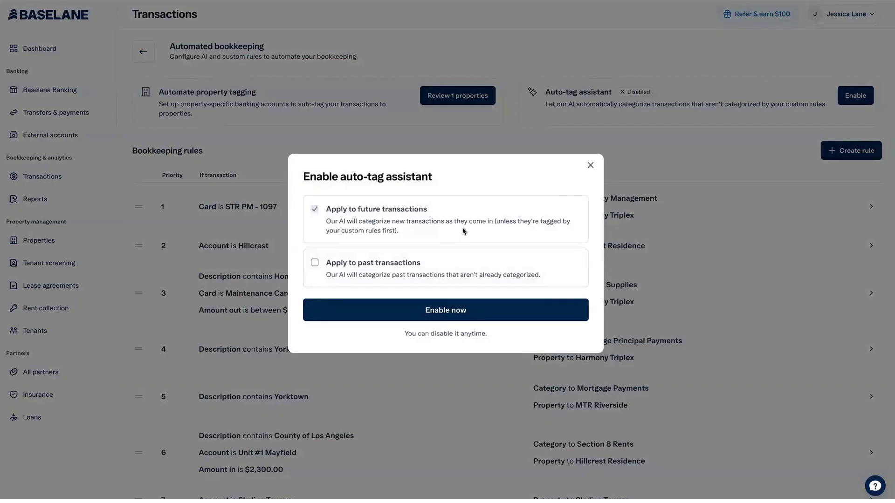
left_click(591, 166)
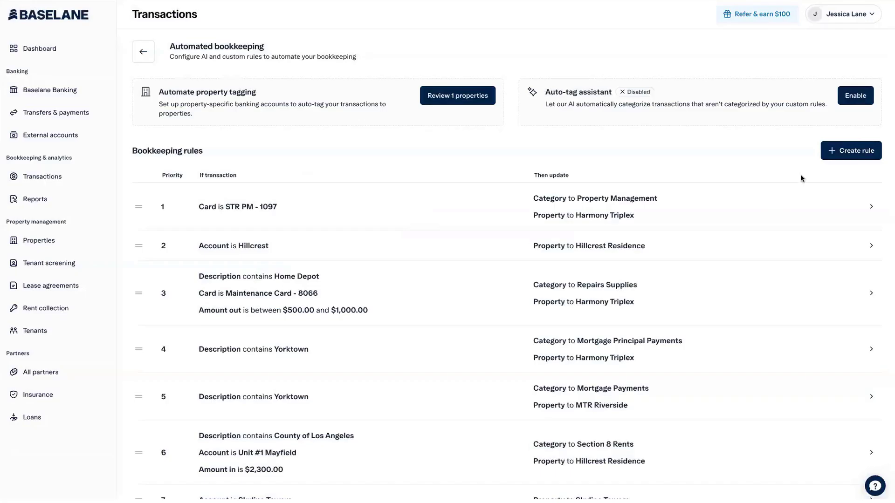
left_click(838, 153)
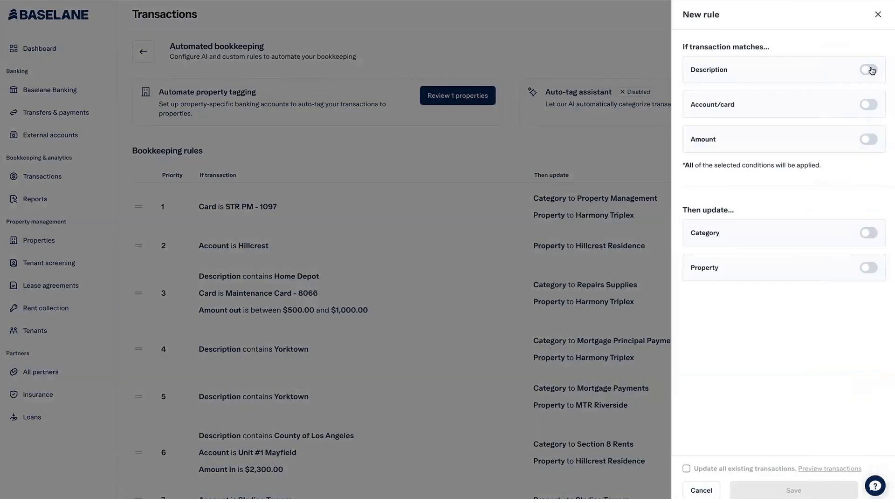
Add a rule condition: description contains 'New York City'.
left_click(870, 70)
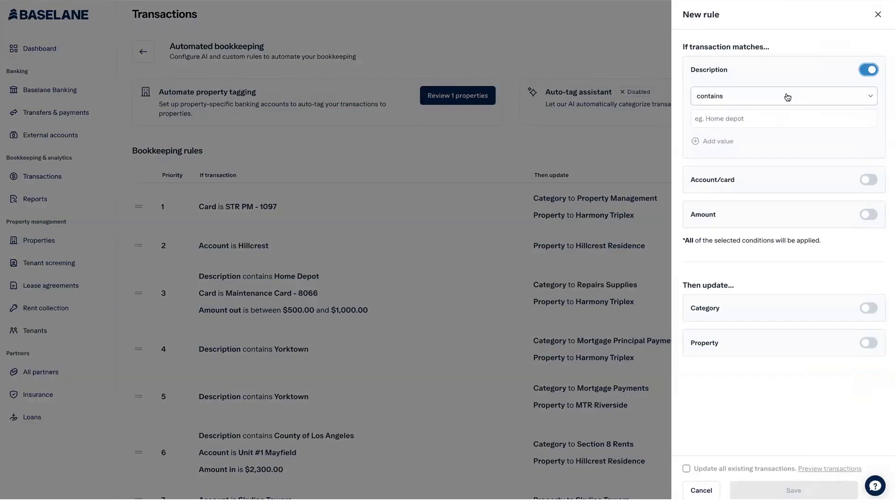
left_click(761, 116)
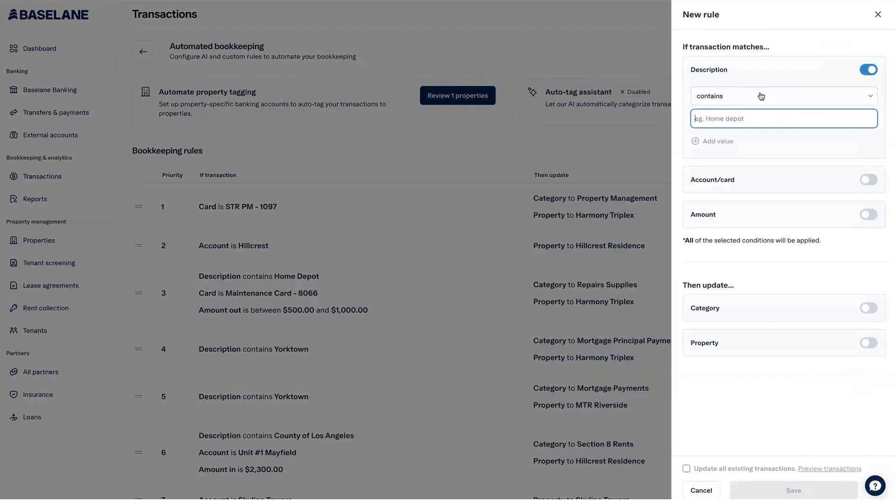
left_click(761, 96)
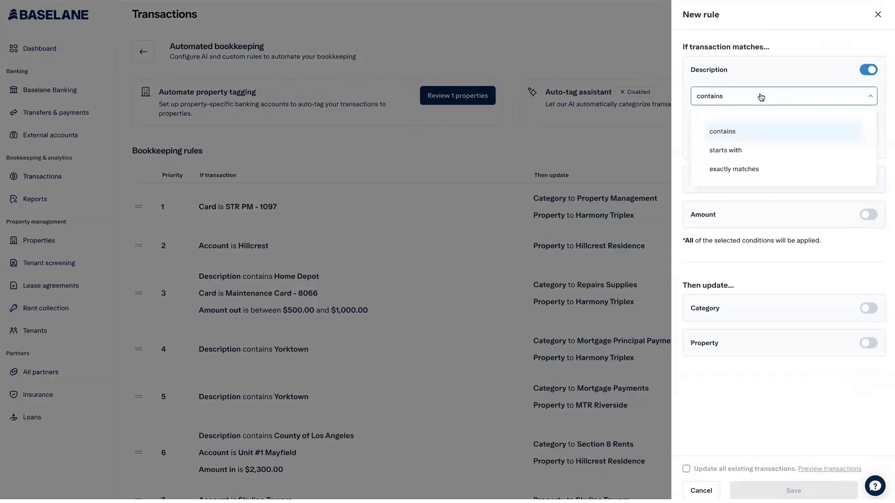
left_click(737, 133)
left_click(726, 114)
type("Low")
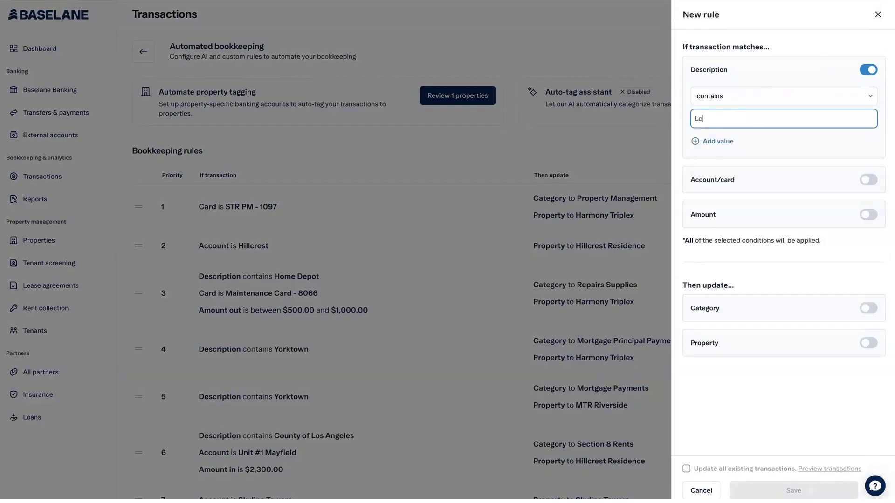
key("BackSpace")
key("BackSpace")
key("BackSpace")
type("New York City")
Add an Account/card condition set to Checking-8854.
left_click(868, 179)
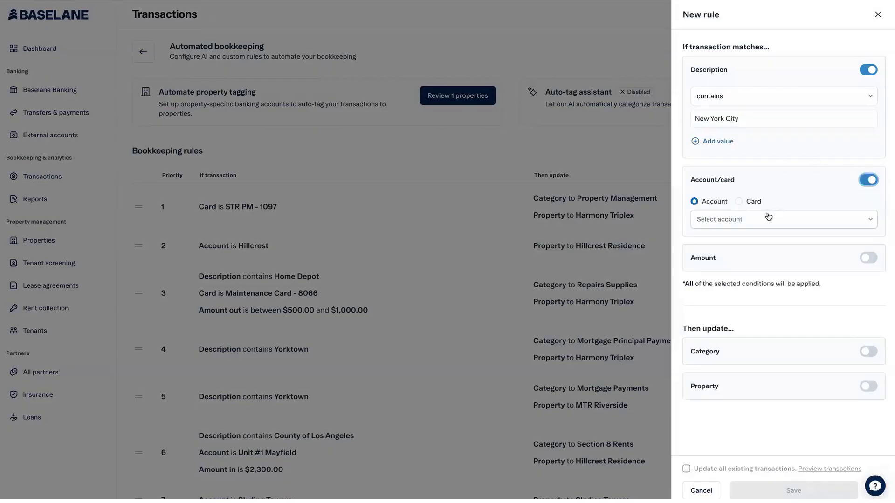
left_click(748, 220)
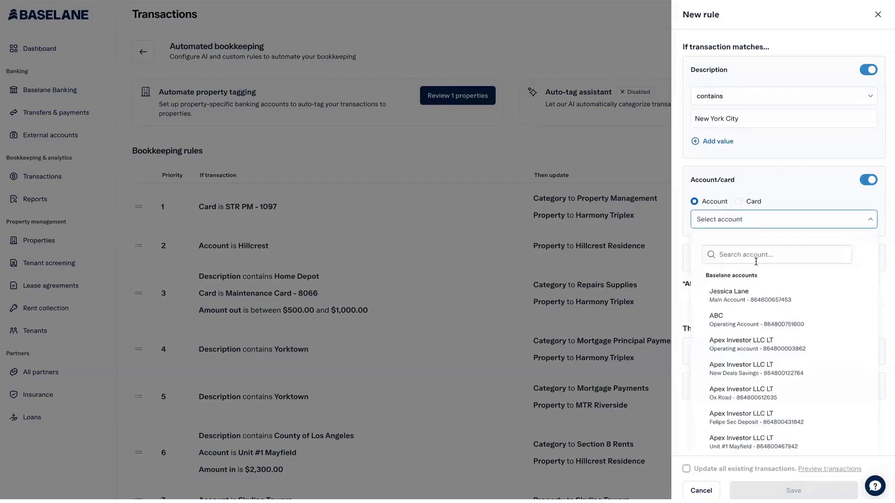
scroll(751, 322, "down", 15)
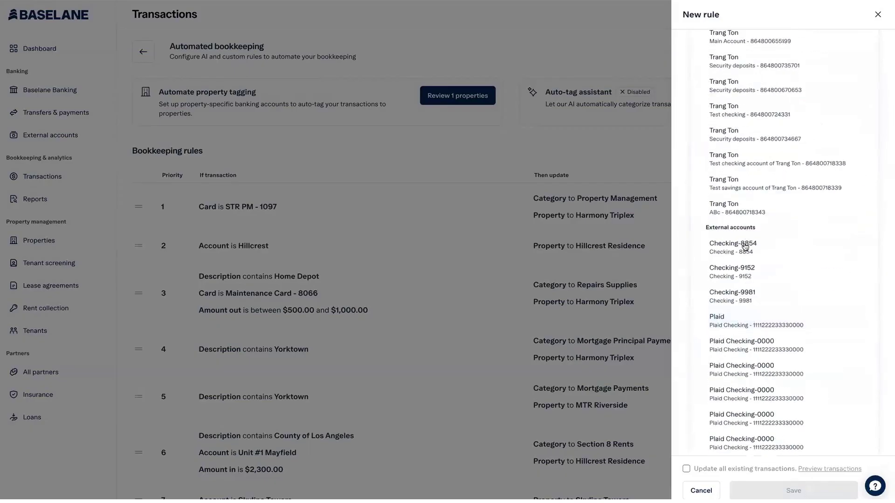
left_click(746, 247)
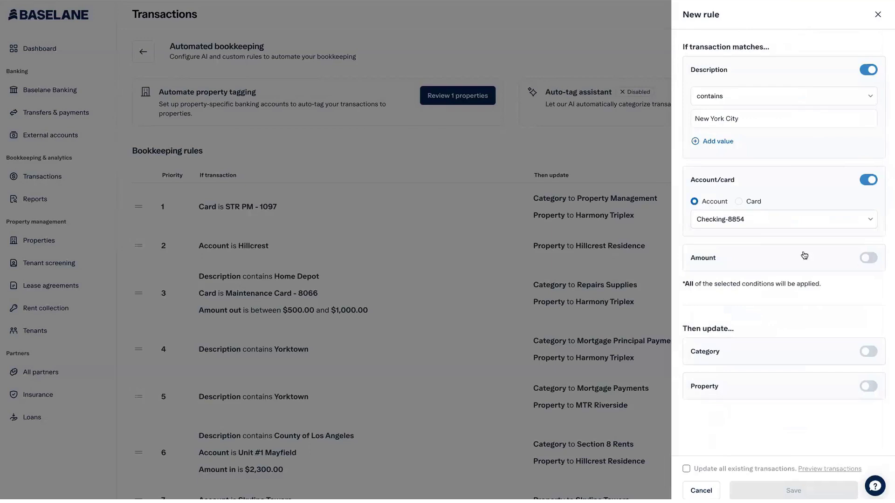
left_click(776, 260)
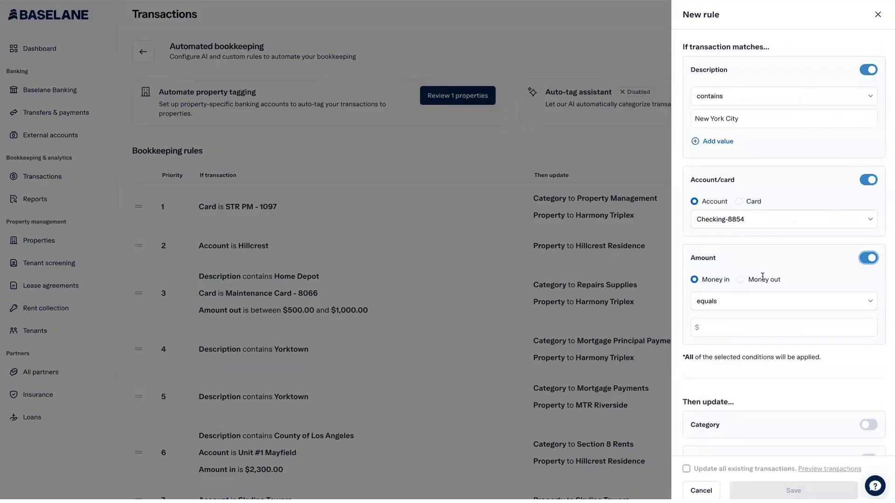
Add a money-in amount condition 'is in between' $1000 and $2000.
left_click(742, 302)
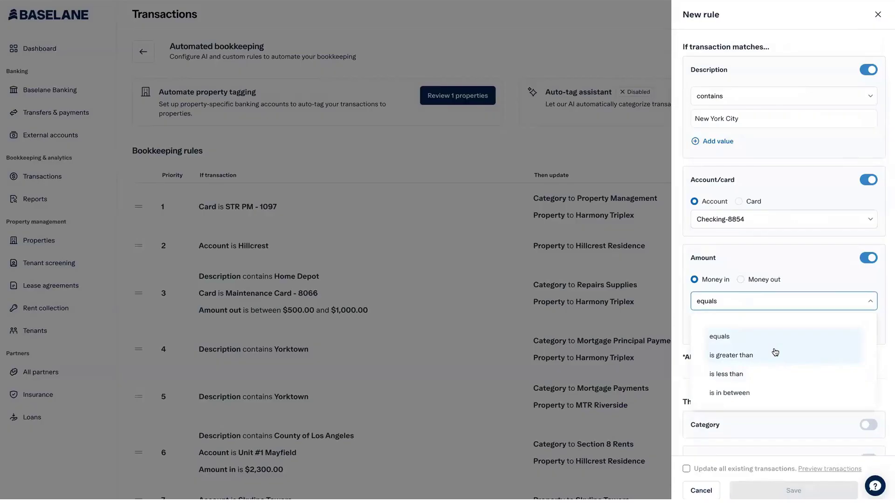
left_click(751, 394)
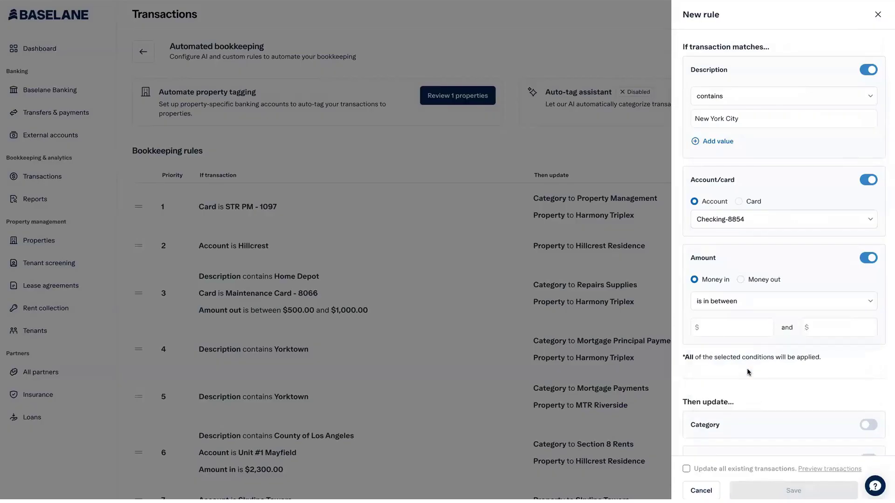
left_click(716, 327)
type("1000")
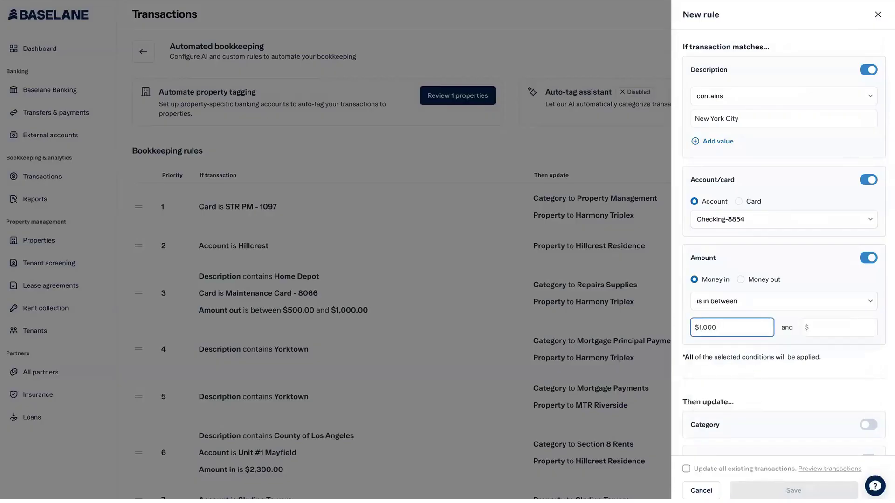
left_click(839, 328)
type("2000")
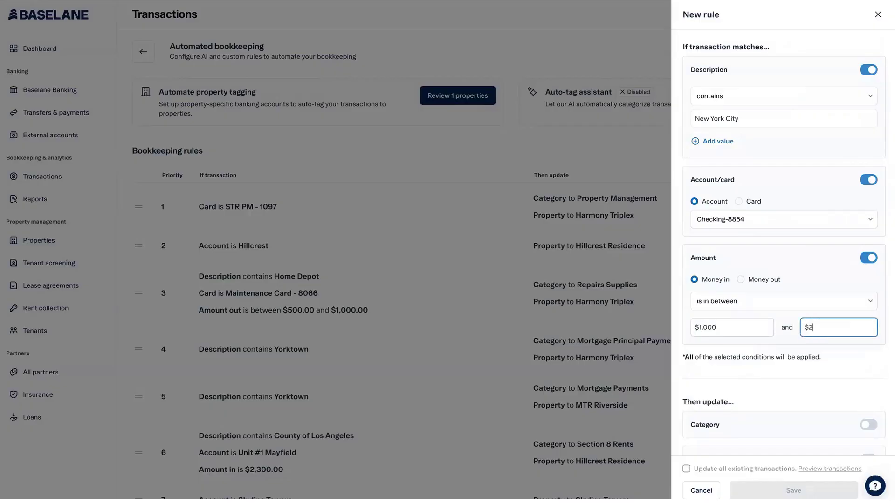
scroll(711, 403, "down", 1)
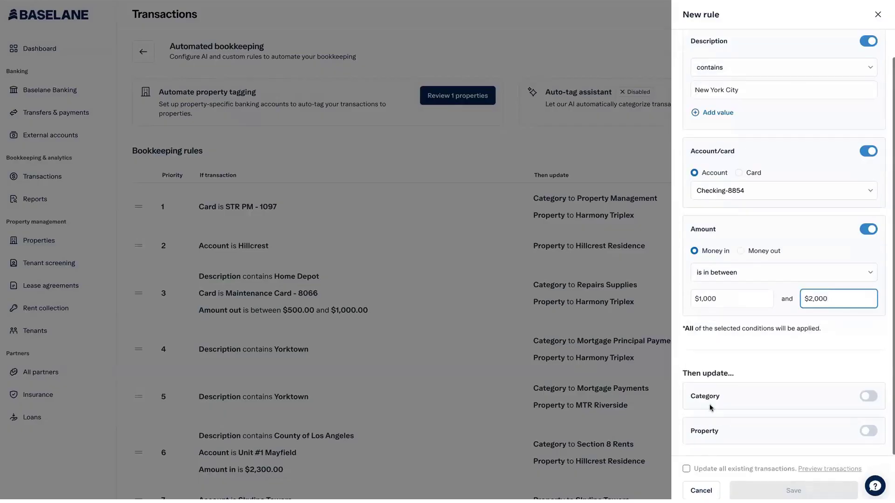
Make the rule set the category to Rents › Section 8 Rents.
left_click(869, 397)
scroll(713, 350, "down", 1)
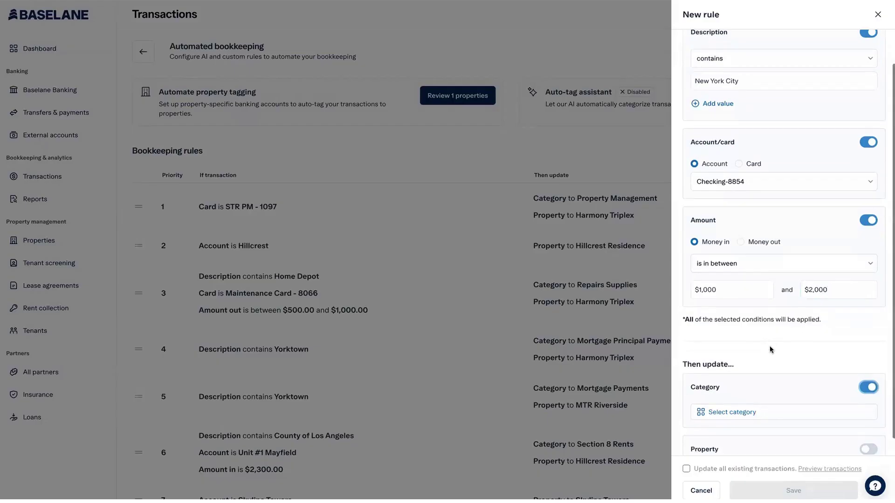
left_click(739, 396)
type("re")
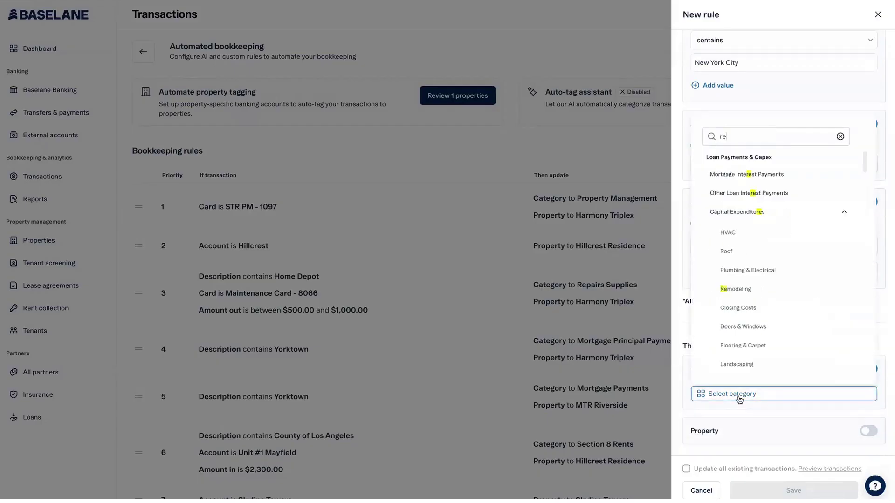
key("BackSpace")
key("BackSpace")
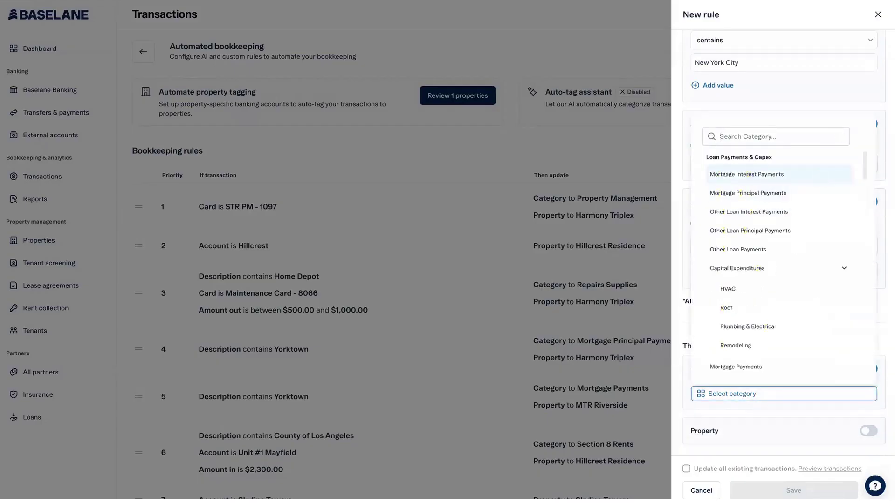
type("rent")
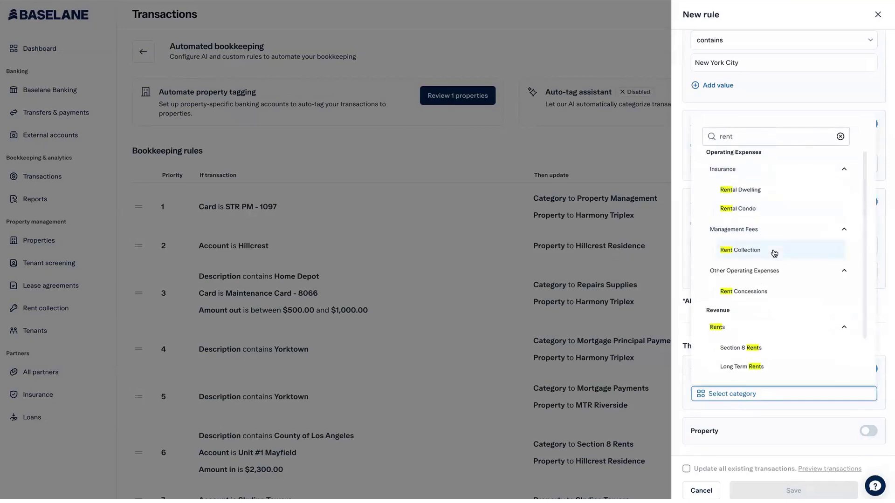
scroll(774, 256, "down", 1)
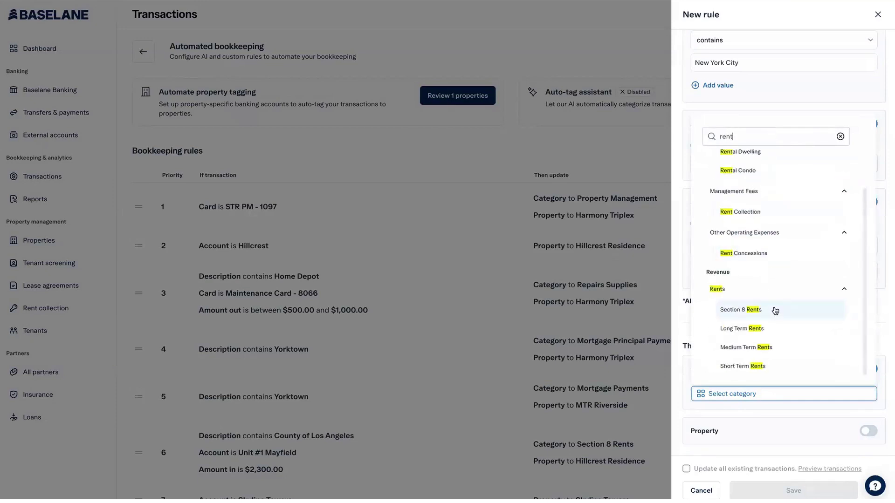
left_click(747, 314)
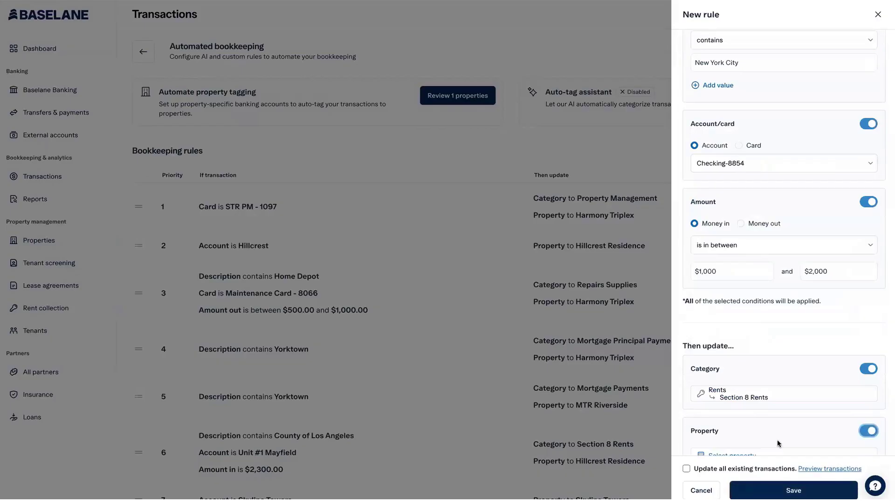
Make the rule also set the property to Hillcrest Residence.
left_click(867, 430)
scroll(777, 443, "down", 1)
left_click(771, 424)
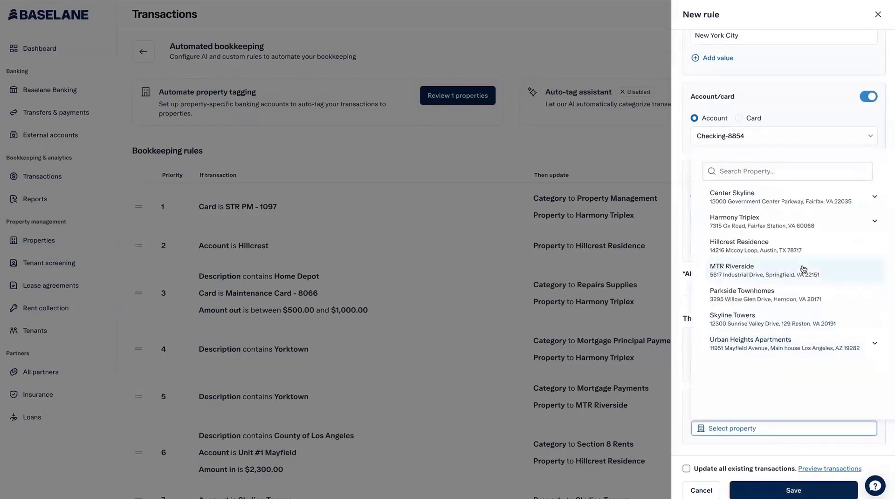
left_click(803, 247)
scroll(803, 174, "up", 3)
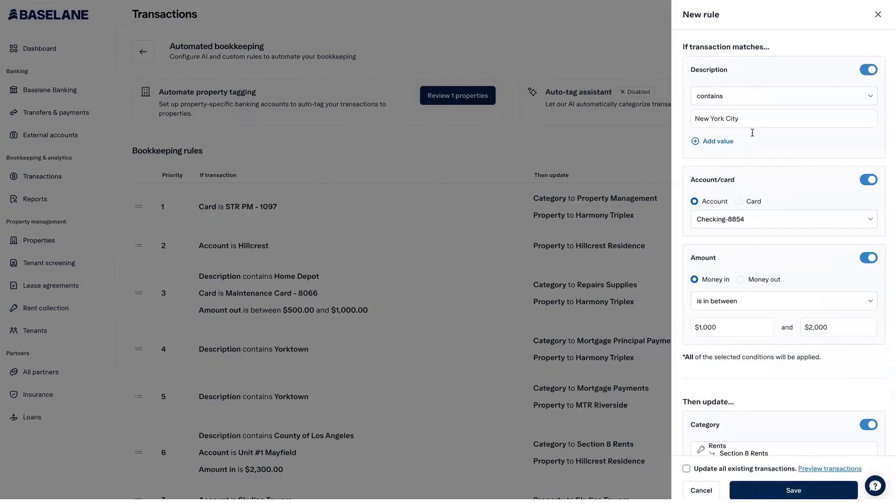
left_click(753, 119)
Change the description condition to 'Yorktown' and turn off the amount condition.
key("ctrl+a")
type("YorkTown")
key("BackSpace")
key("BackSpace")
key("BackSpace")
type("town")
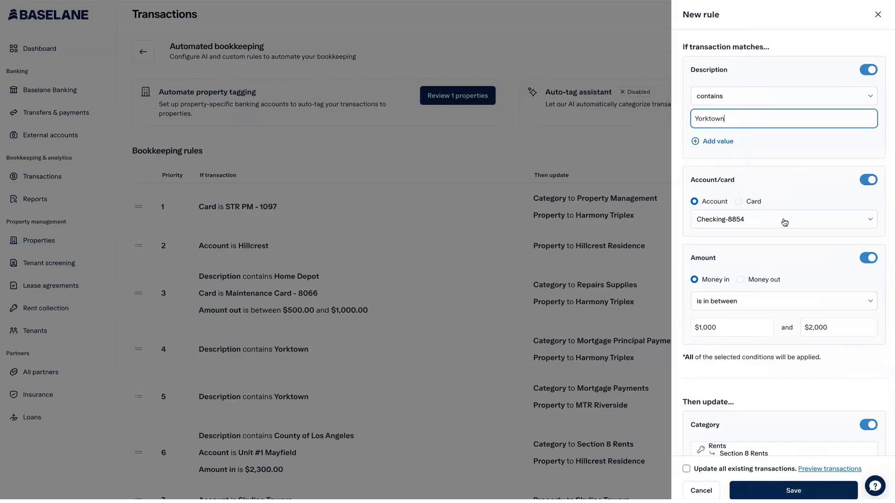
left_click(869, 258)
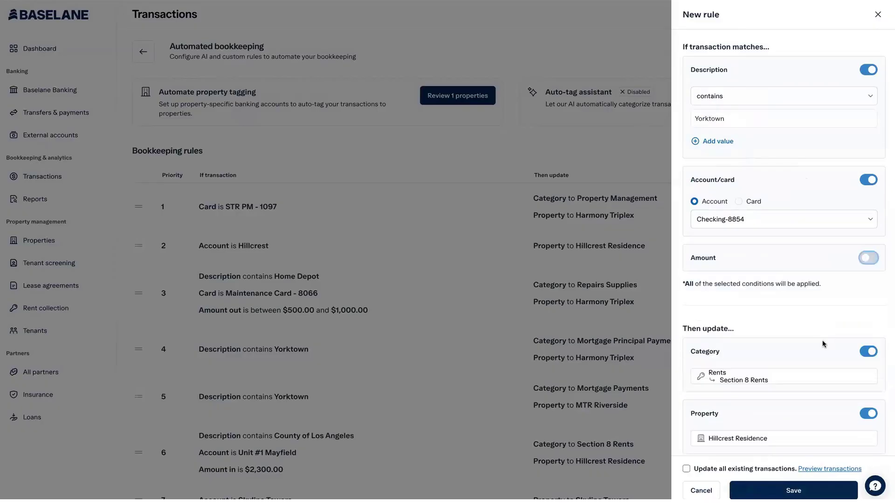
Preview the 8 matching transactions, then close the preview and discard the new rule.
scroll(826, 401, "down", 2)
left_click(826, 469)
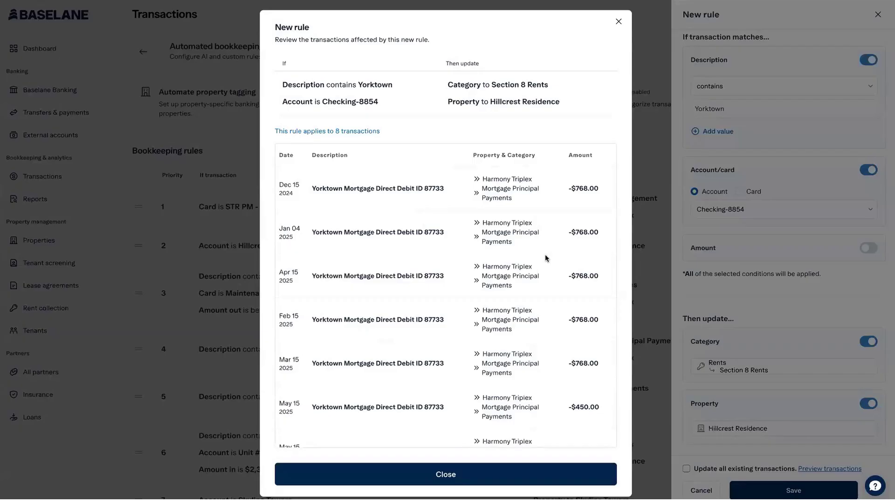
scroll(431, 258, "down", 3)
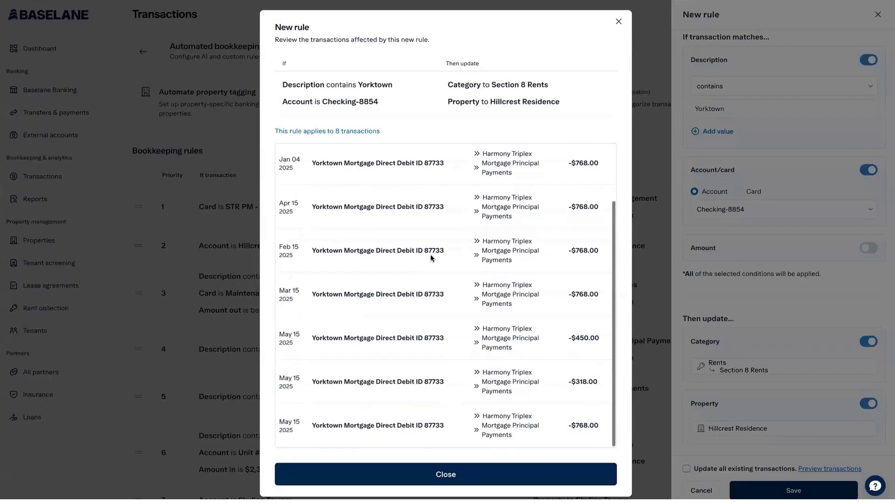
scroll(431, 258, "up", 3)
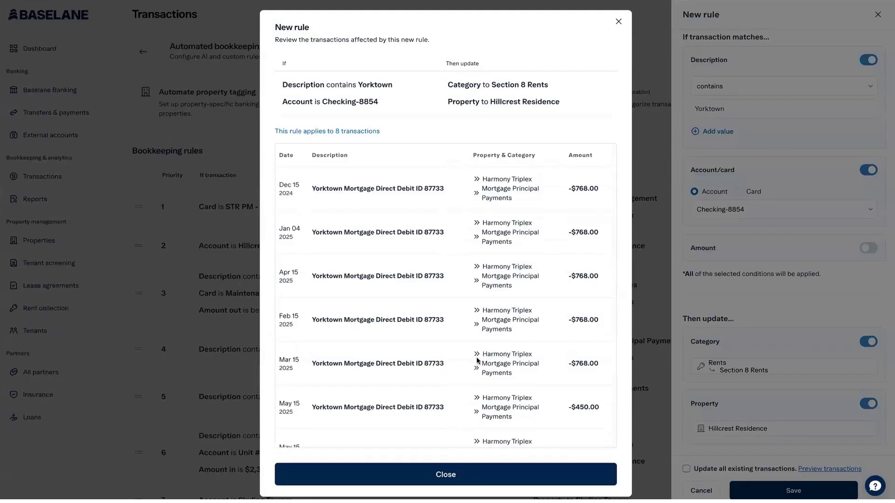
left_click(619, 22)
left_click(878, 16)
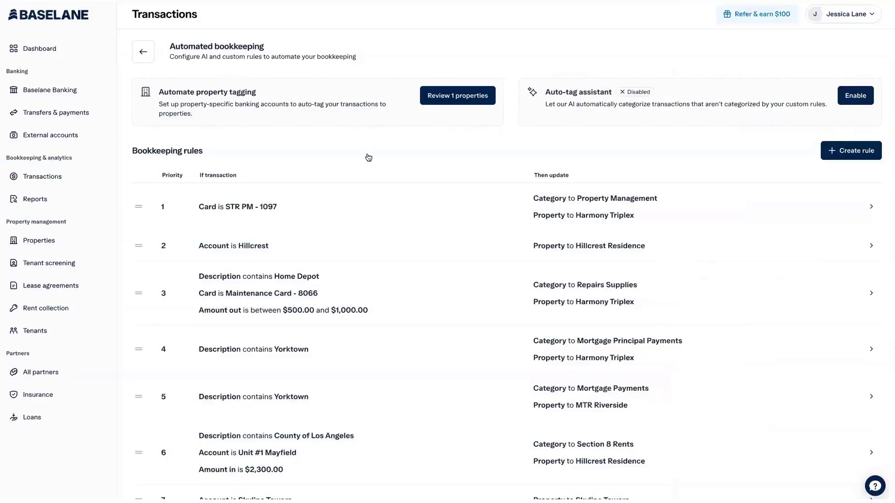
scroll(202, 375, "down", 6)
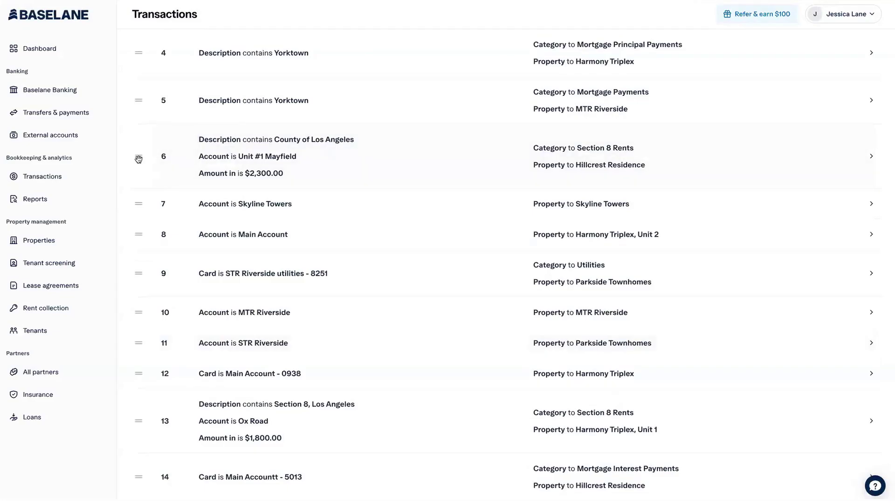
left_click_drag(136, 121, 172, 108)
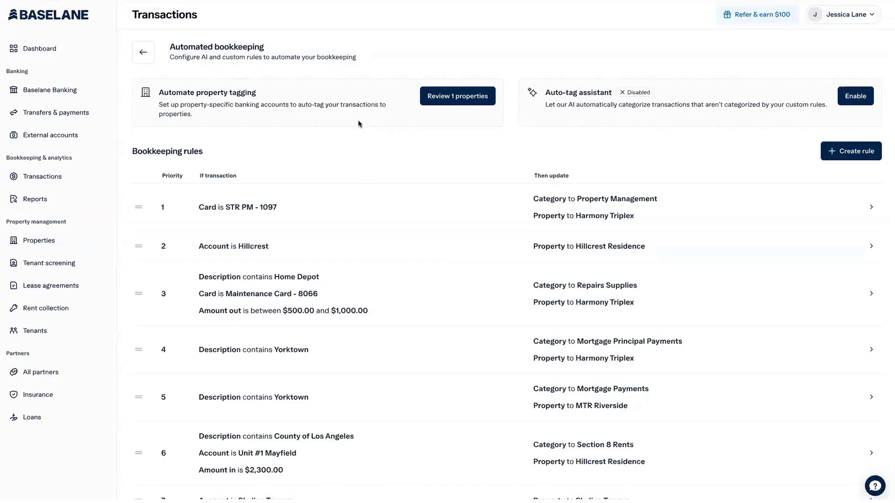
left_click(138, 60)
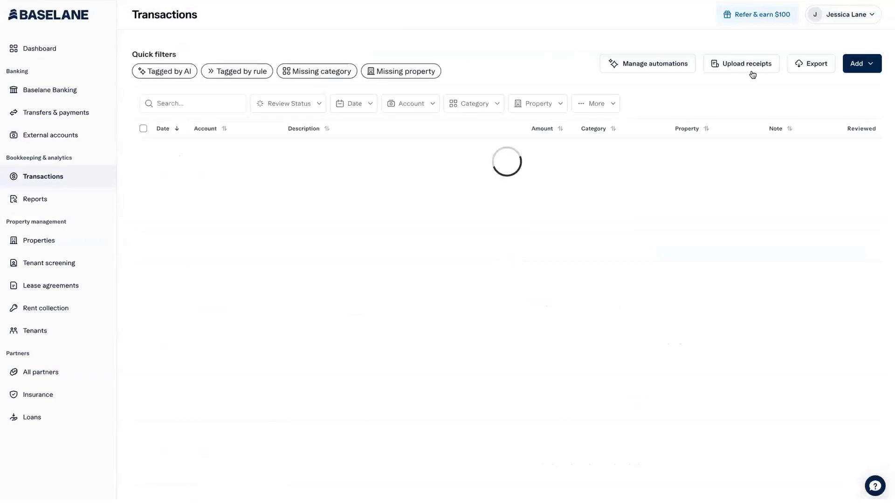
Go to Upload receipts to reach the Auto-receipt match page.
left_click(751, 70)
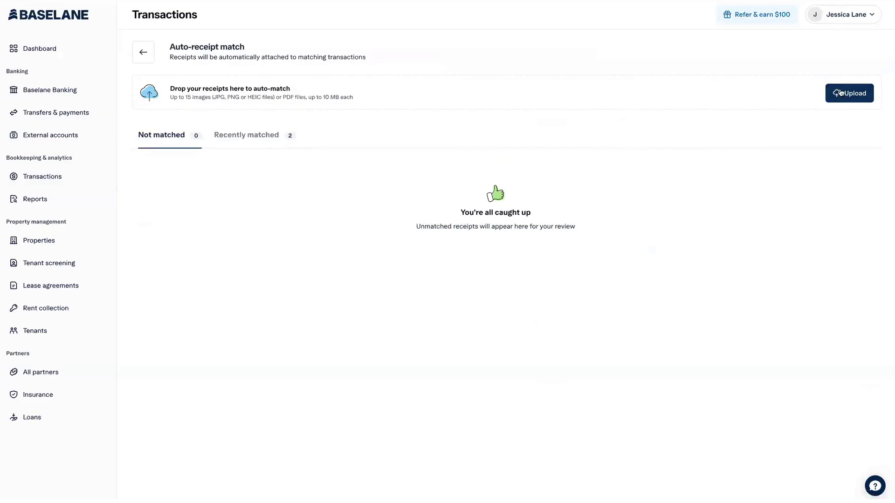
Open details for recently matched receipt image 3.jfif and browse other transactions to attach.
left_click(235, 144)
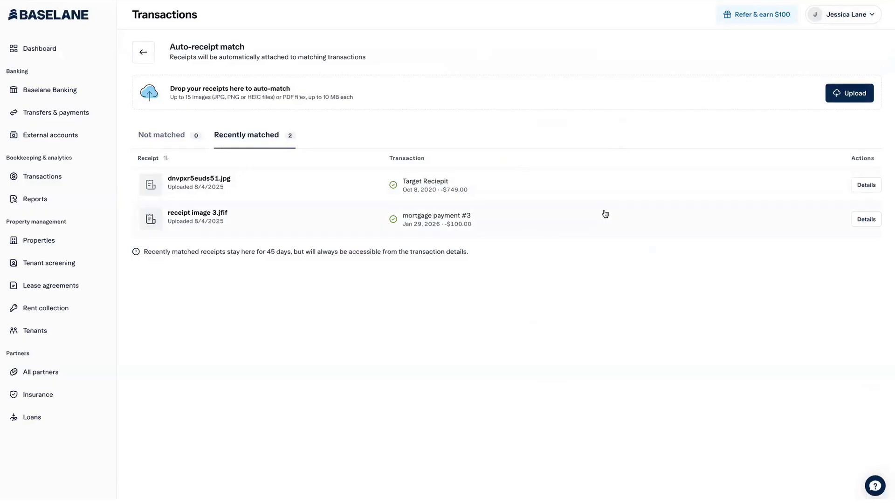
left_click(870, 221)
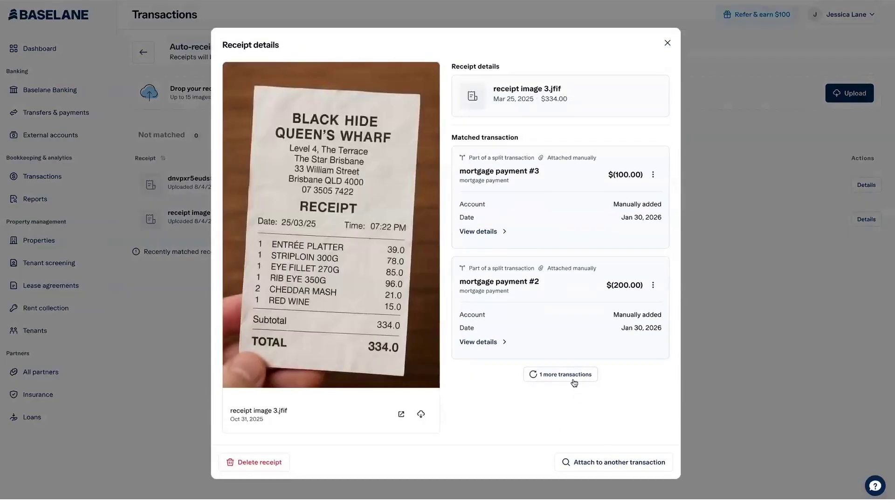
left_click(599, 461)
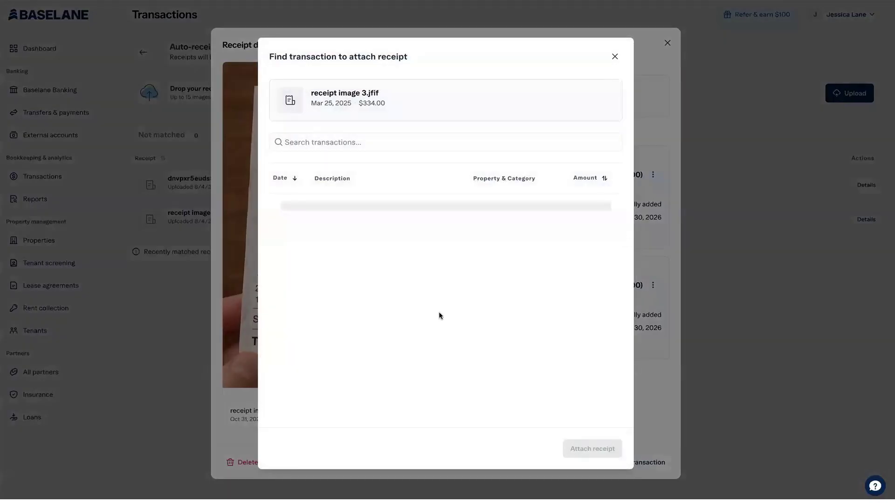
scroll(438, 312, "down", 3)
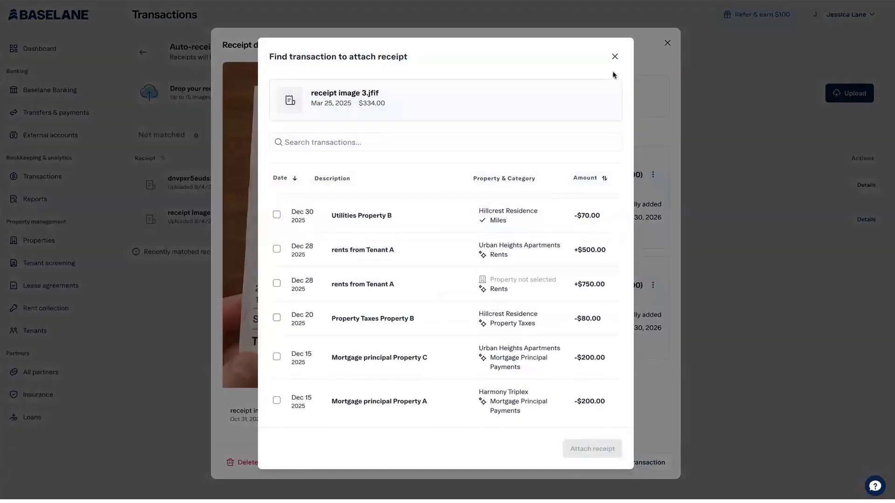
left_click(613, 57)
Check options for mortgage payments #3 and #2, close details, and toggle Not matched/Recently matched tabs.
left_click(653, 176)
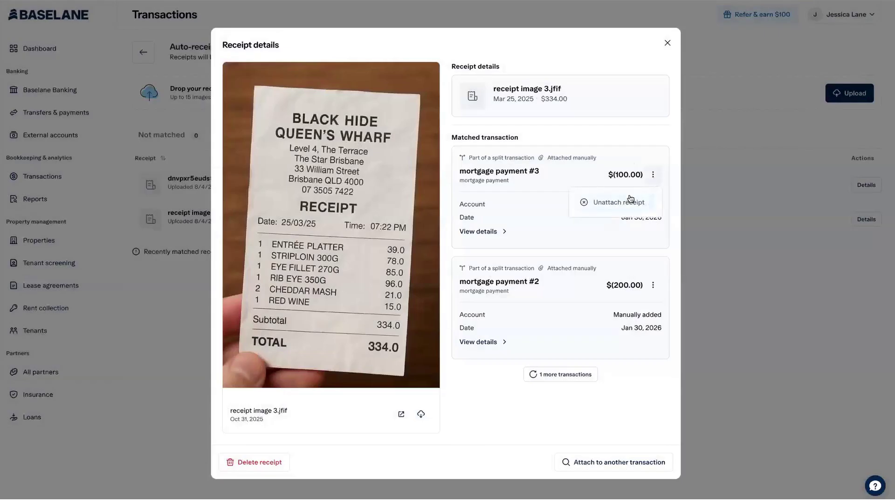
left_click(651, 287)
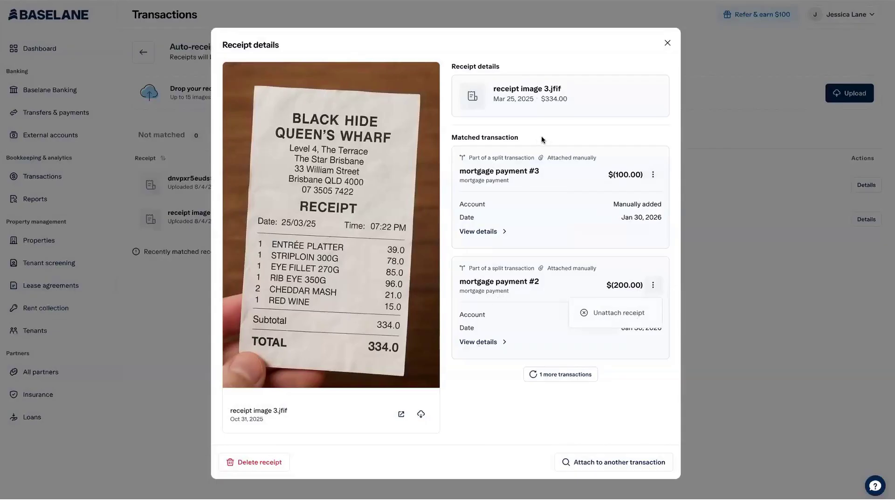
left_click(569, 108)
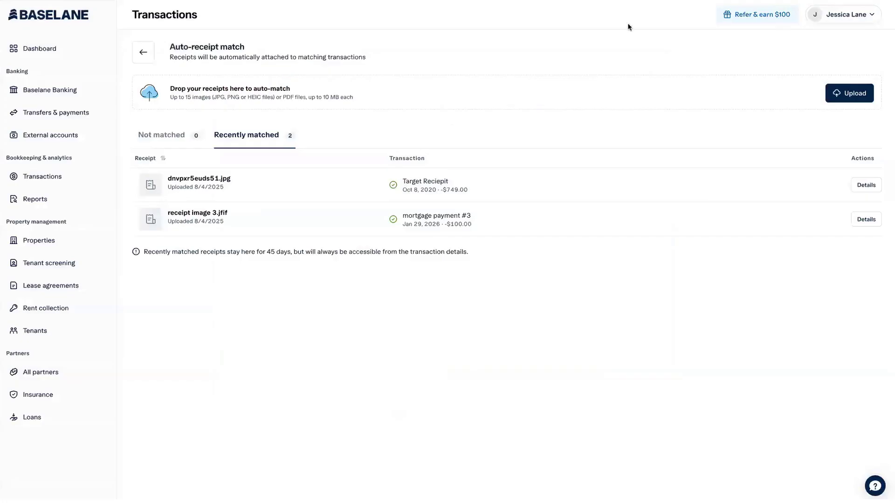
left_click(667, 43)
left_click(170, 136)
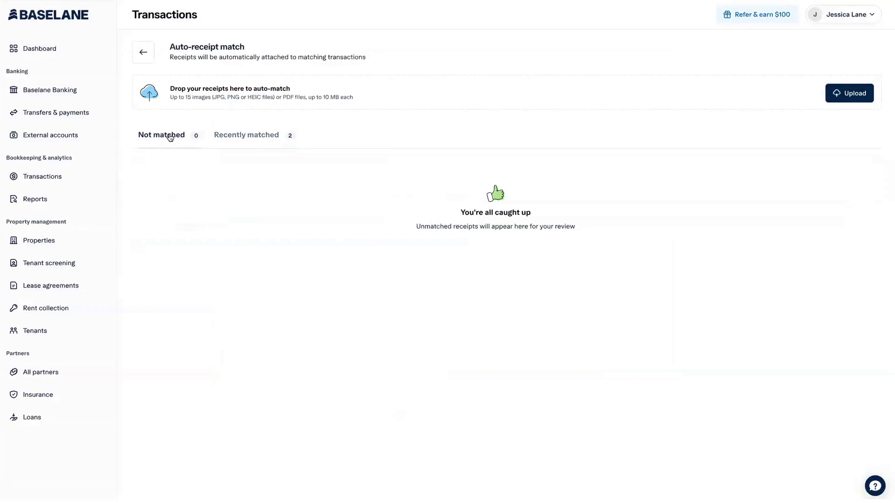
left_click(247, 134)
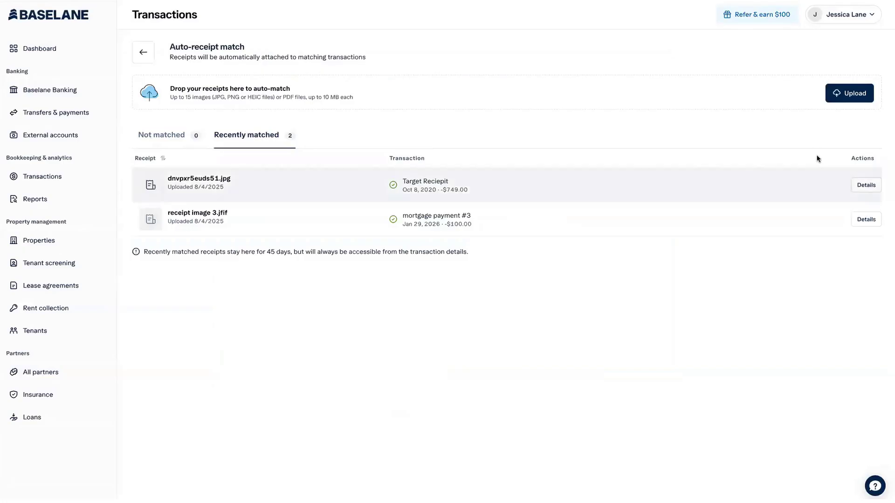
Inspect the dnvpxr5euds51.jpg receipt's details and its transaction search, then close both.
left_click(866, 185)
left_click(616, 442)
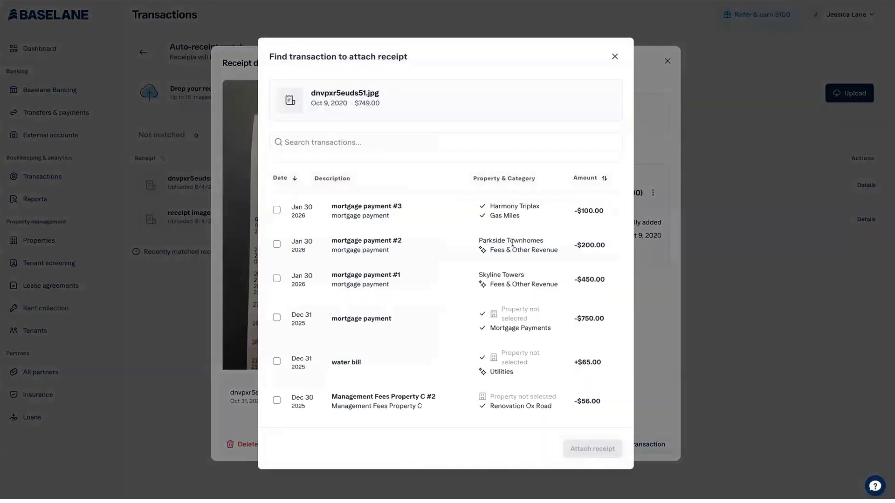
scroll(513, 243, "down", 15)
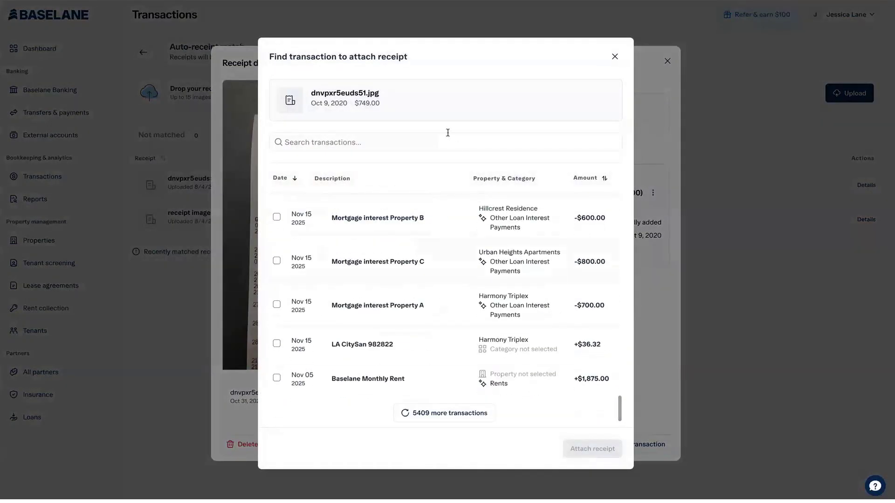
left_click(421, 144)
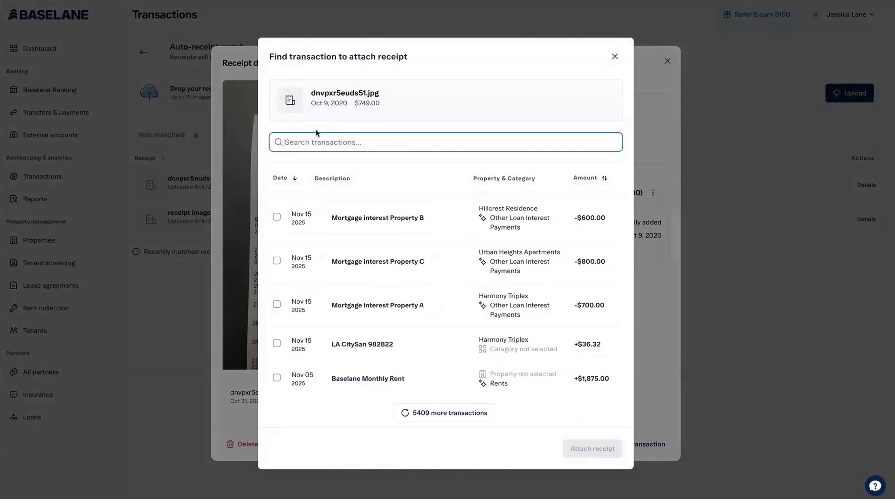
left_click(615, 56)
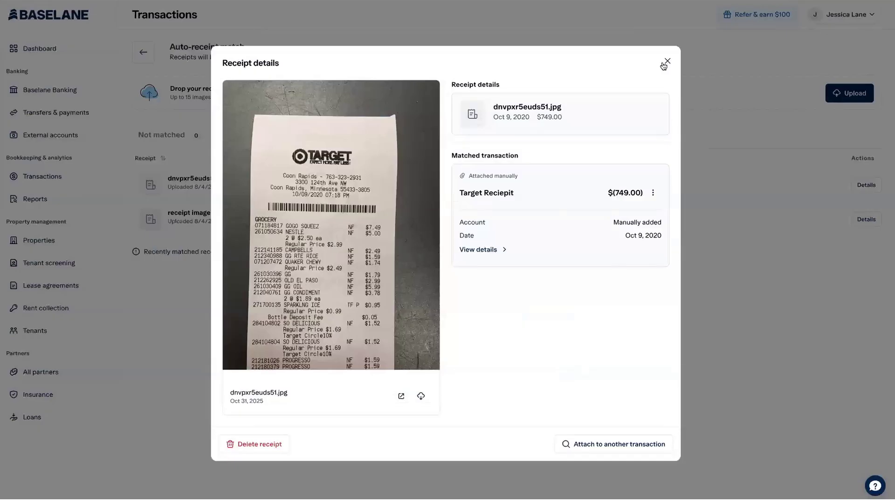
left_click(667, 61)
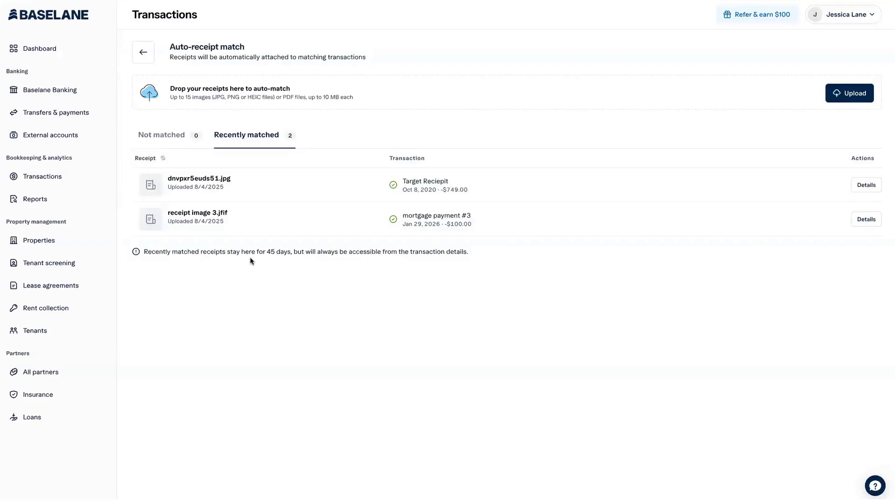
Return to the transactions list and start a new category from the Utilities Property B category cell.
left_click(171, 136)
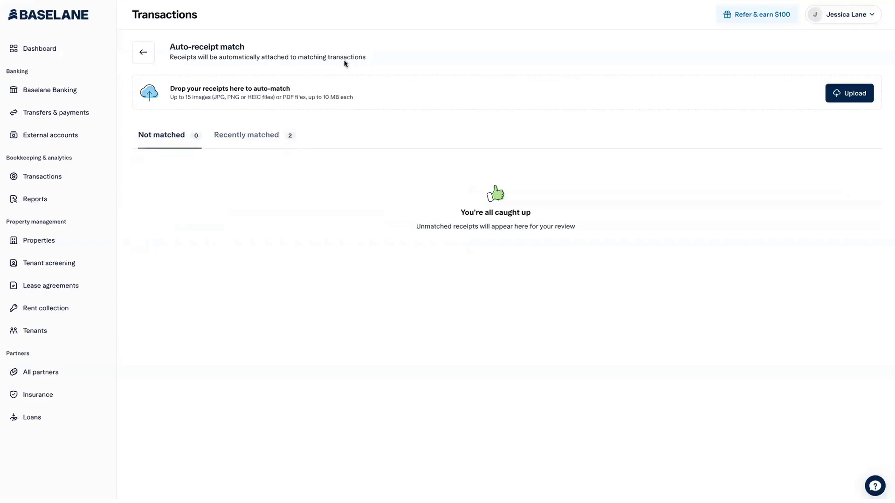
left_click(143, 52)
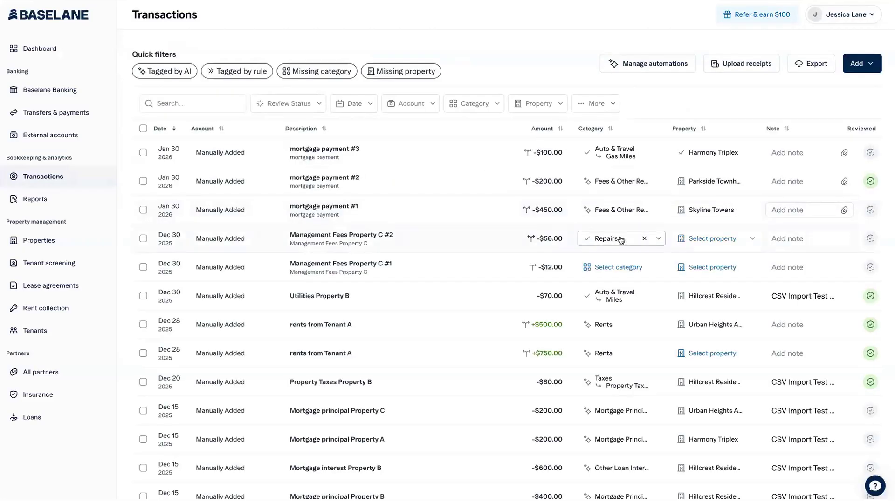
left_click(623, 302)
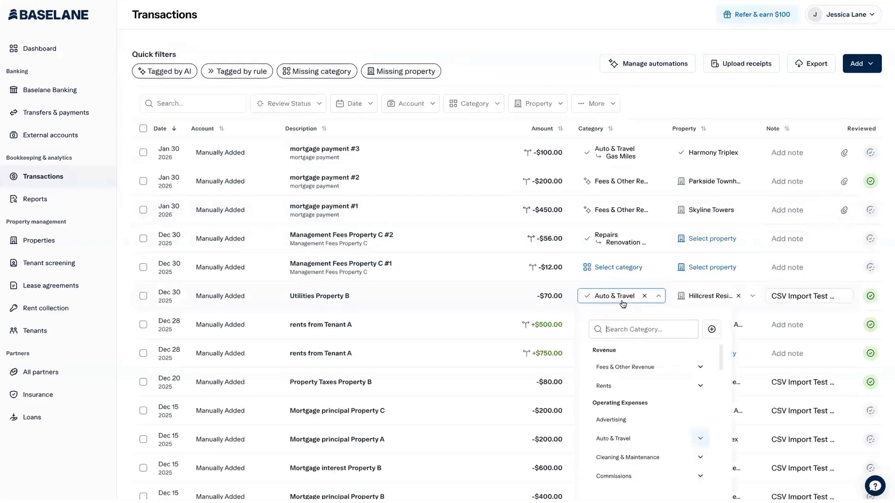
left_click(711, 329)
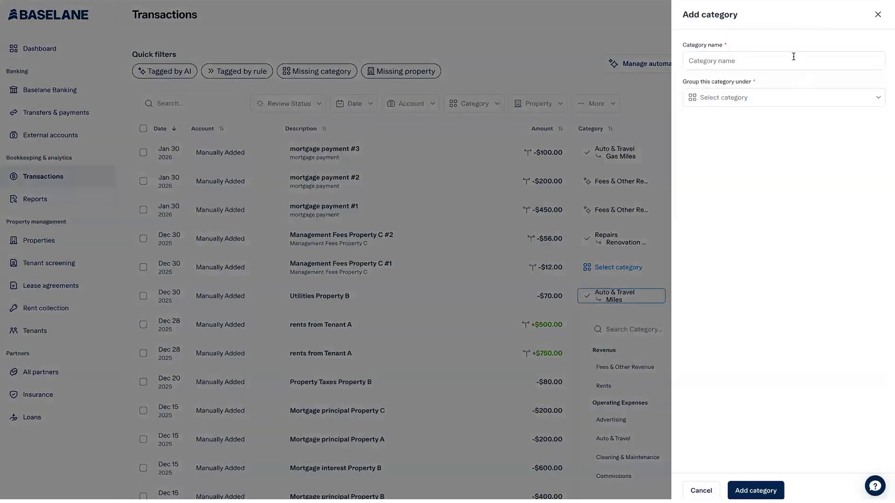
Name the new category 'Pool Maintenance'.
left_click(793, 56)
left_click(773, 88)
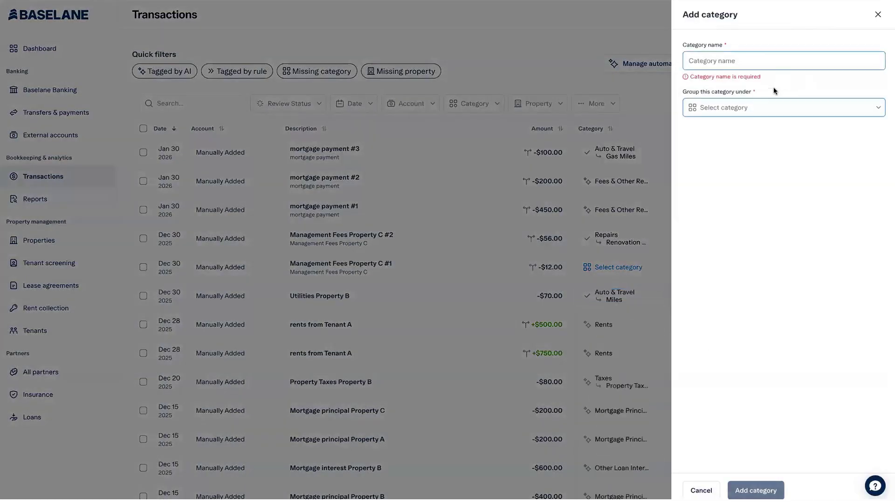
left_click(745, 59)
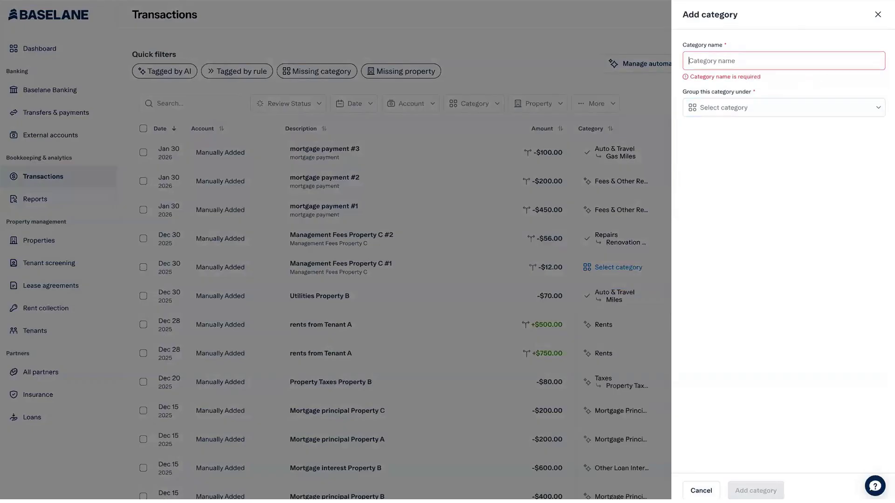
type("Pool")
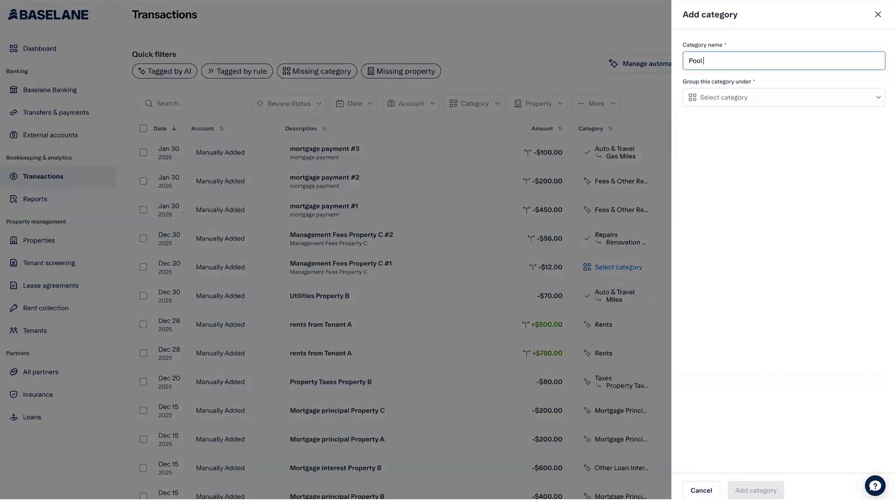
type(" Maintenance")
Search the parent groups for 'oper' and initially pick Property Transactions.
left_click(758, 100)
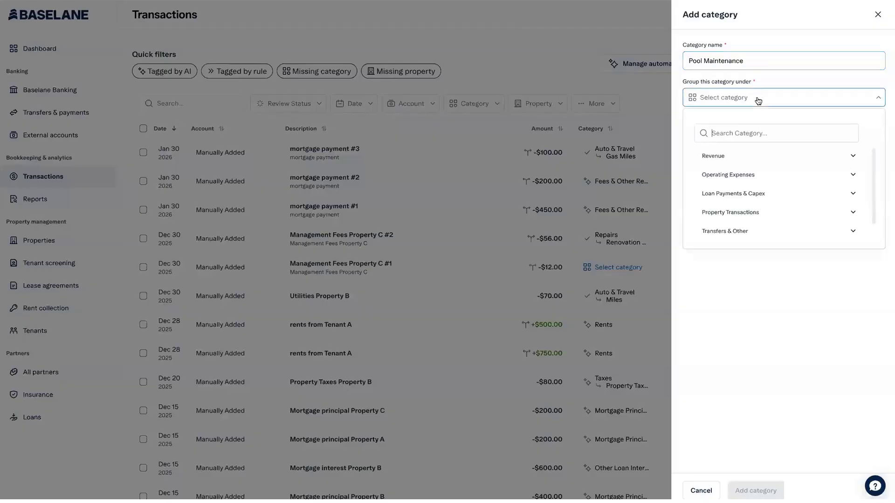
left_click(744, 135)
type("oper")
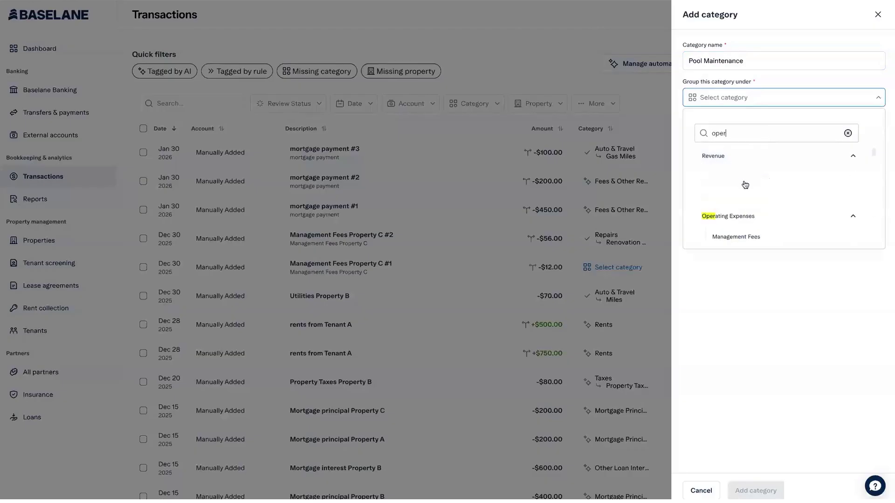
scroll(749, 193, "down", 1)
scroll(750, 193, "down", 2)
scroll(750, 192, "up", 3)
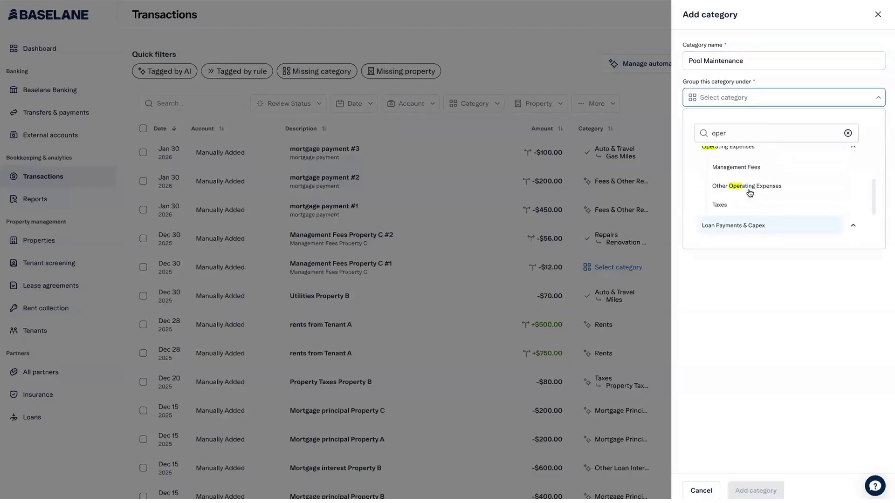
scroll(751, 191, "down", 1)
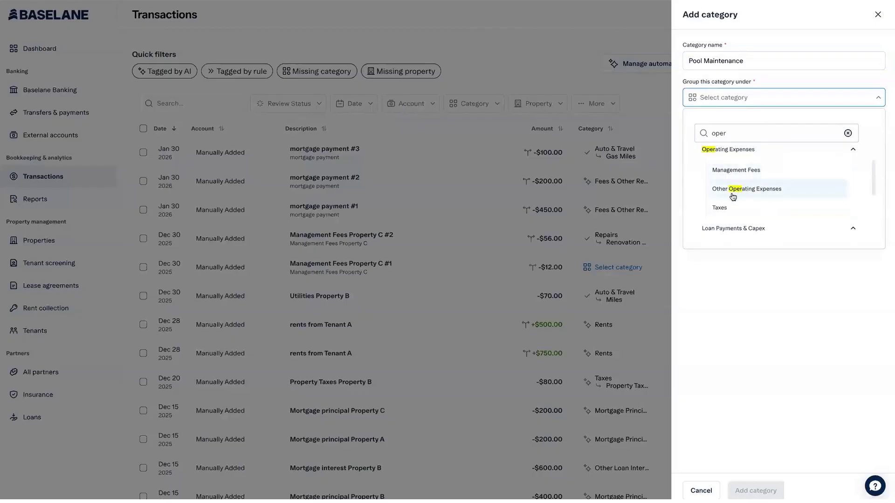
scroll(732, 196, "down", 2)
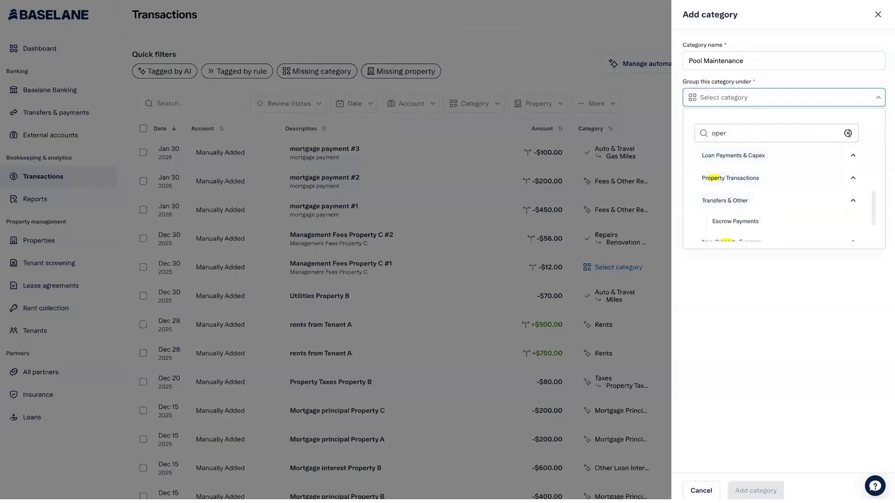
left_click(847, 133)
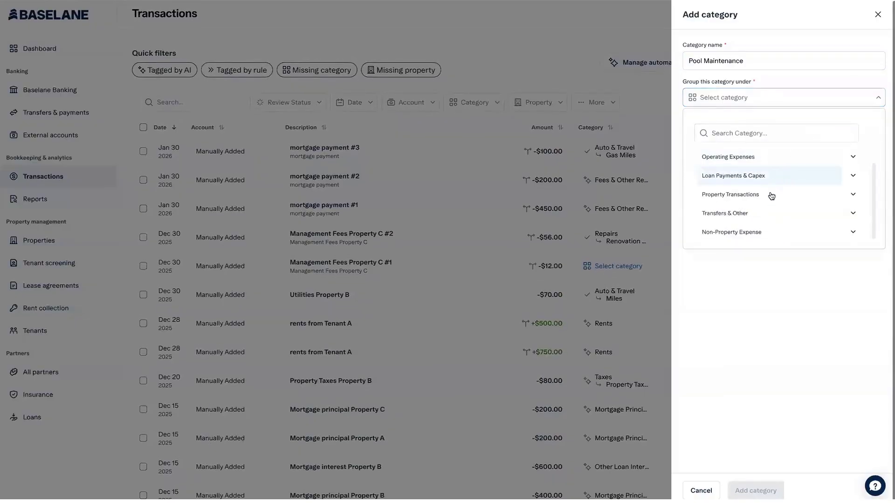
left_click(809, 195)
Change the parent group to Operating Expenses › Cleaning & Maintenance and save the category.
left_click(790, 97)
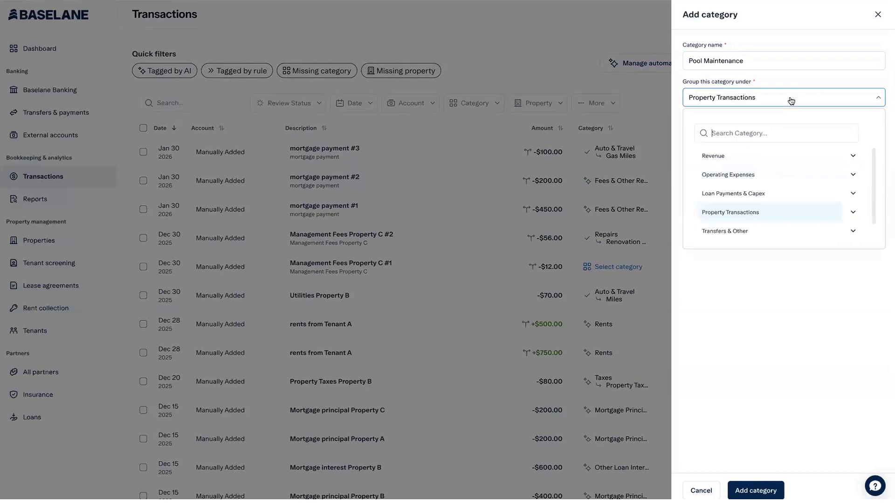
left_click(854, 211)
scroll(787, 214, "down", 3)
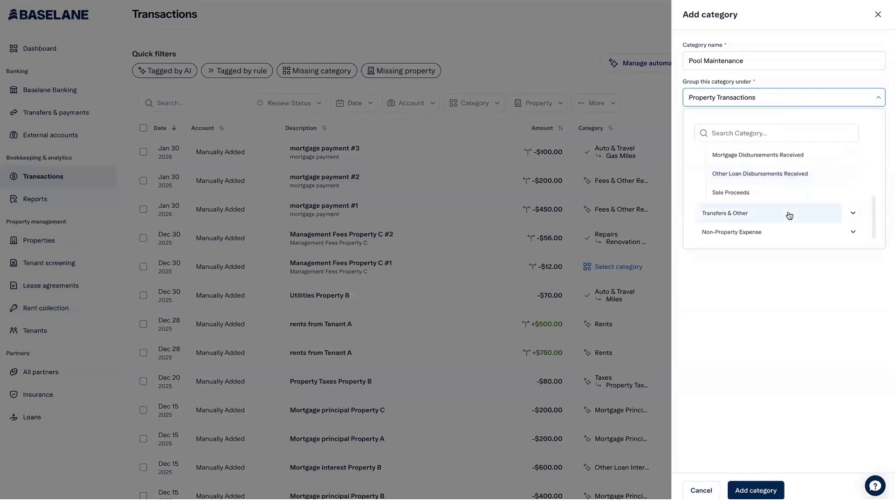
scroll(788, 215, "up", 2)
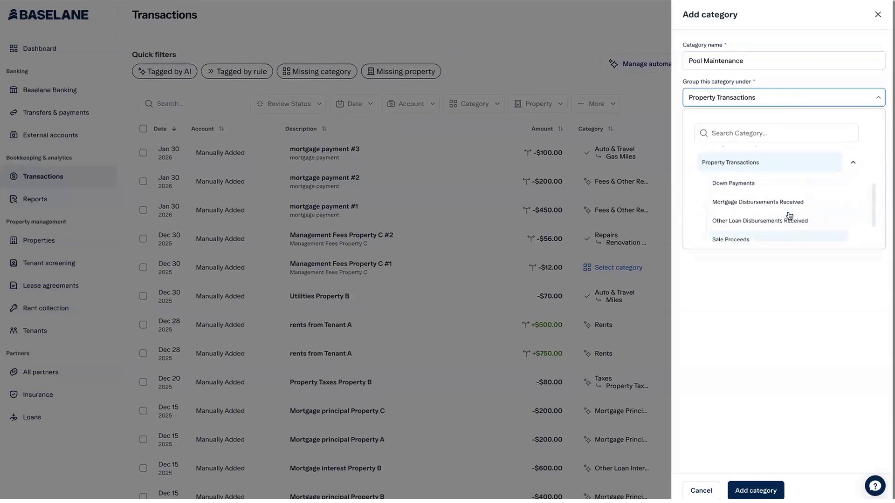
scroll(793, 167, "up", 3)
left_click(850, 174)
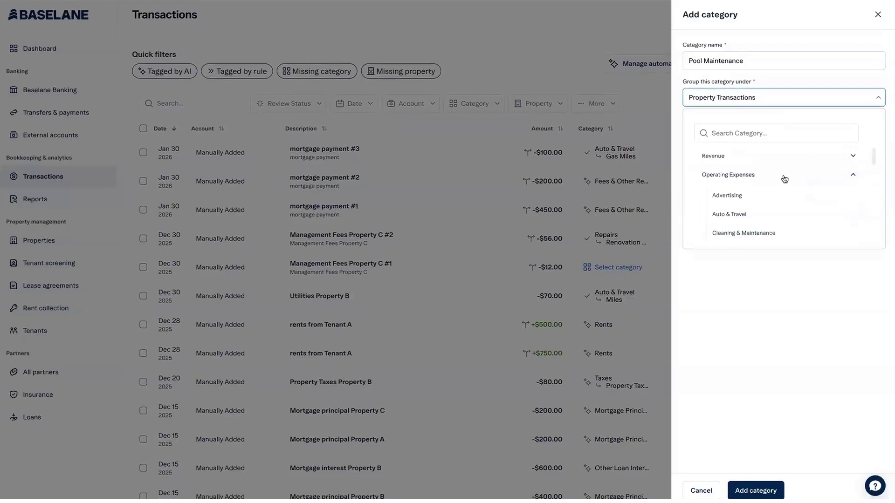
scroll(784, 179, "down", 2)
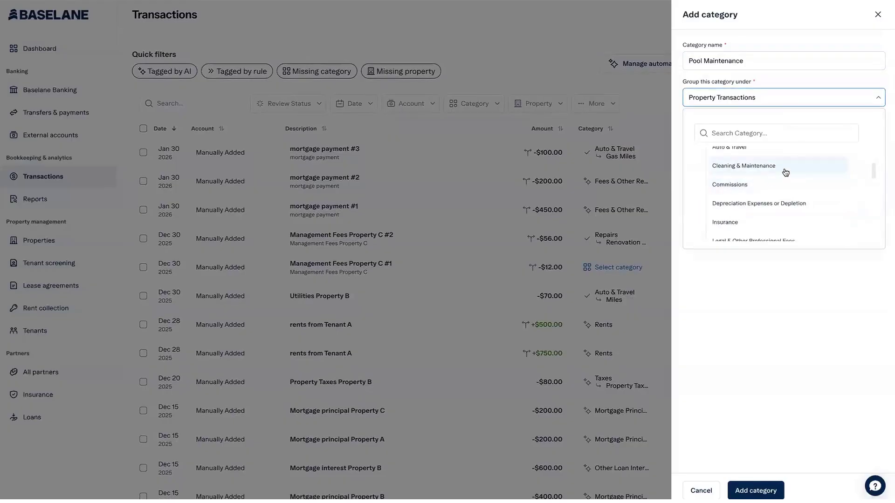
left_click(785, 171)
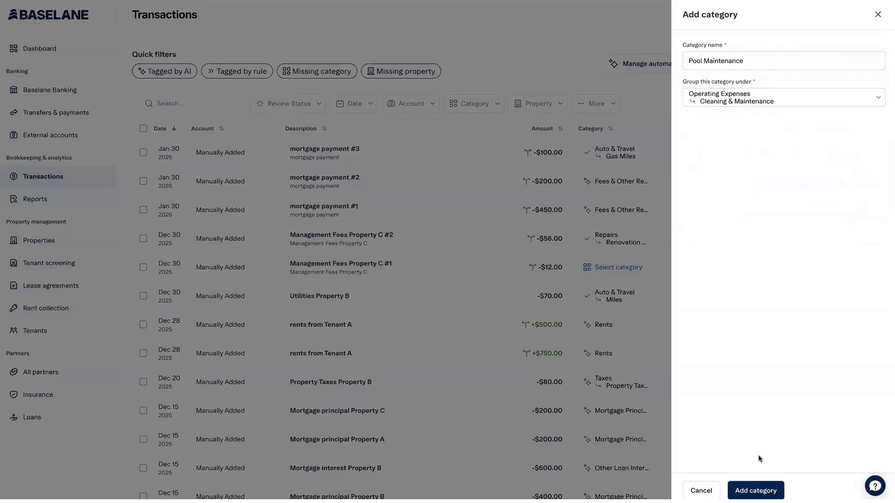
left_click(758, 488)
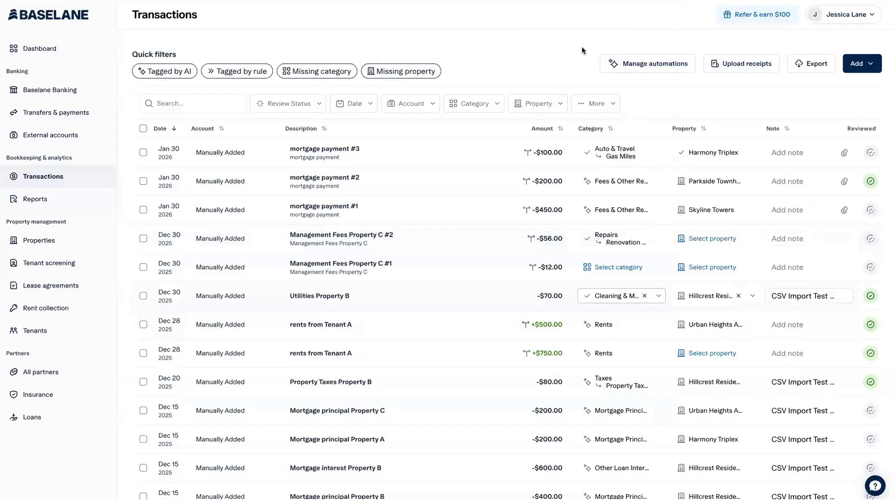
Open Workspace settings and scroll through the Revenue and Operating Expenses transaction categories.
left_click(819, 19)
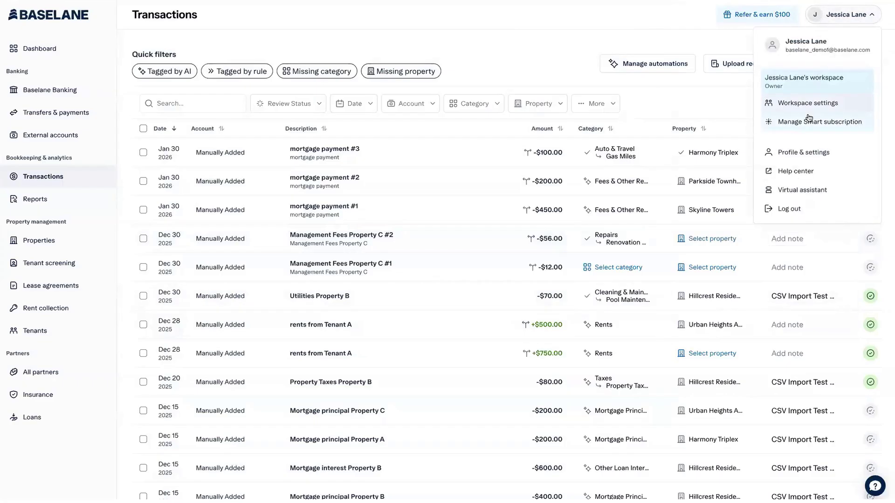
left_click(837, 107)
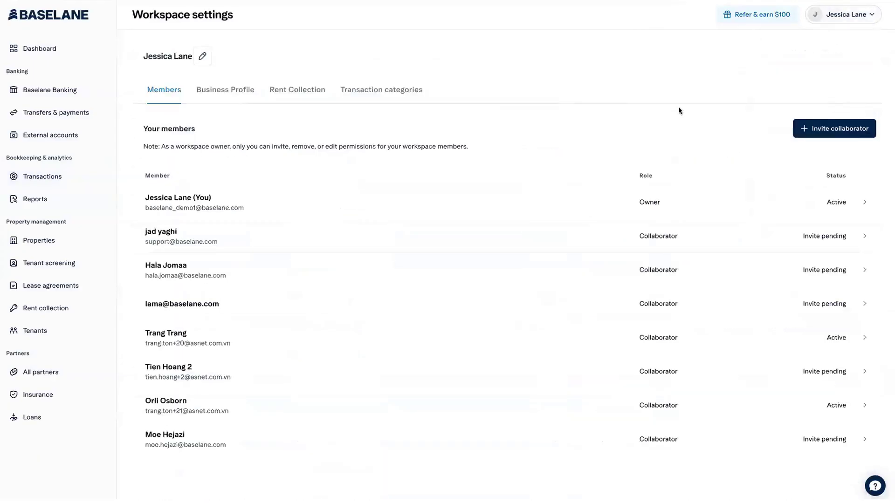
left_click(368, 95)
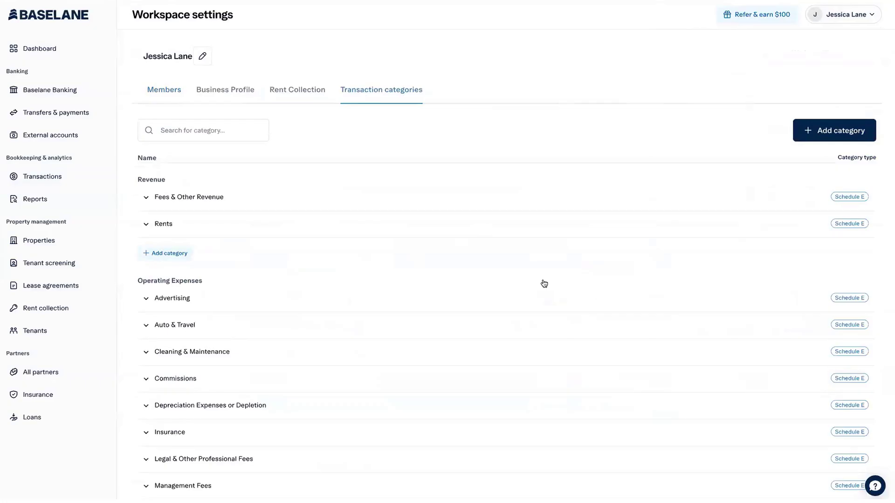
scroll(544, 283, "down", 1)
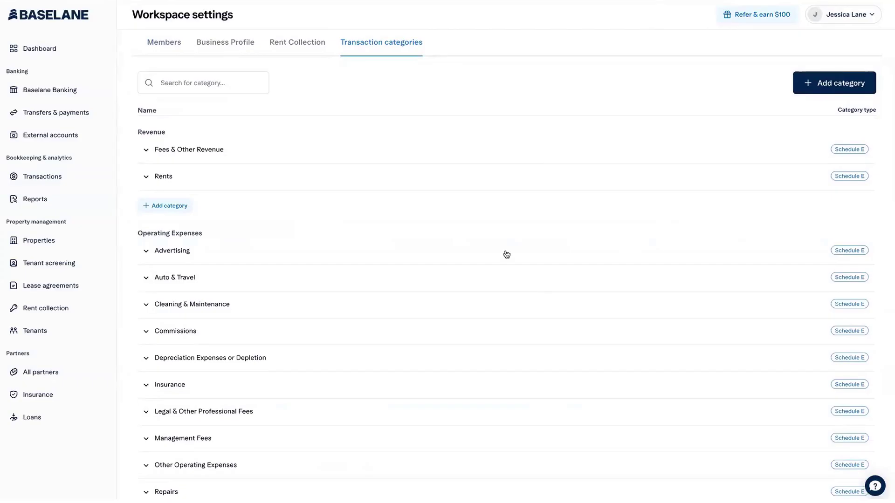
scroll(506, 254, "down", 2)
scroll(505, 254, "up", 3)
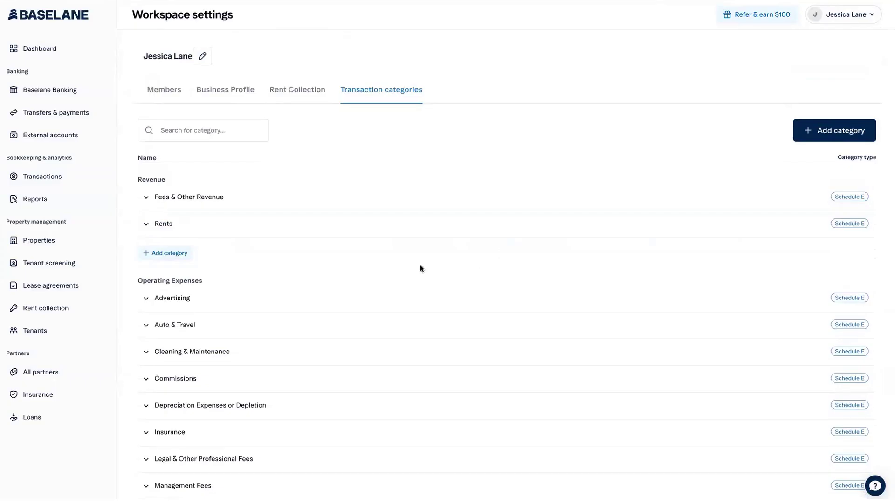
Expand Auto & Travel, view Gas Expense's edit panel without saving, then open the Members tab.
left_click(147, 327)
scroll(469, 358, "down", 4)
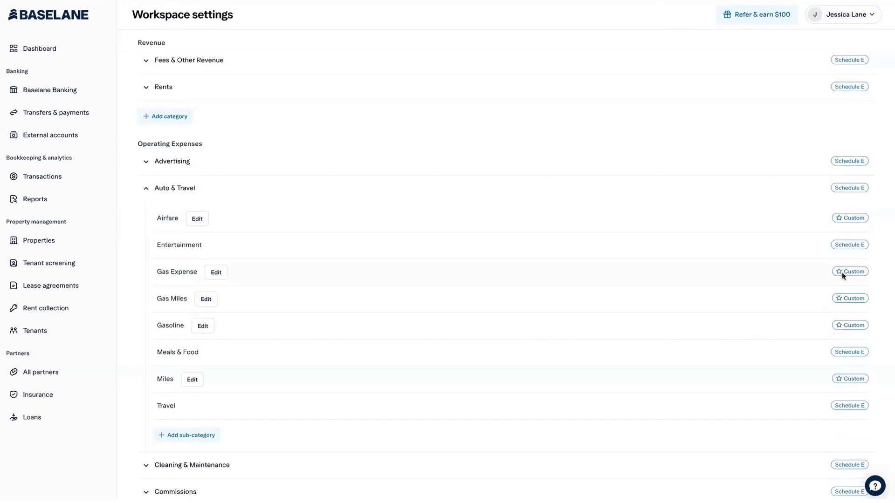
left_click(219, 274)
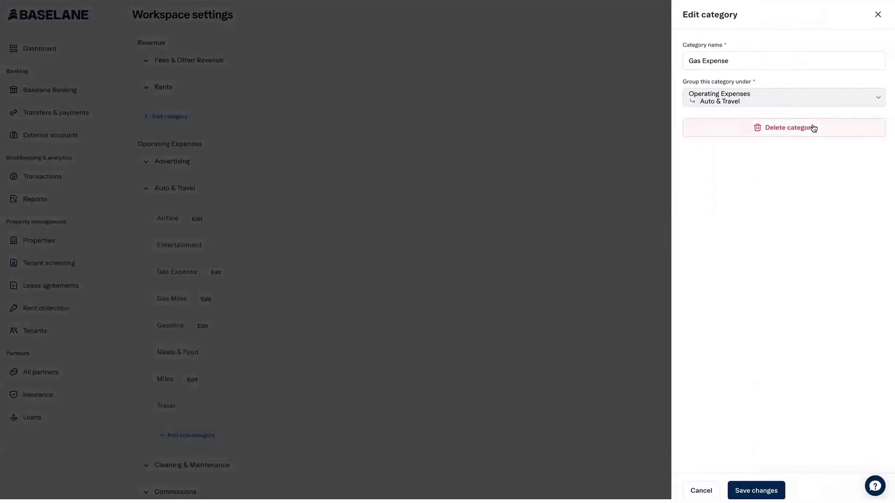
left_click(706, 489)
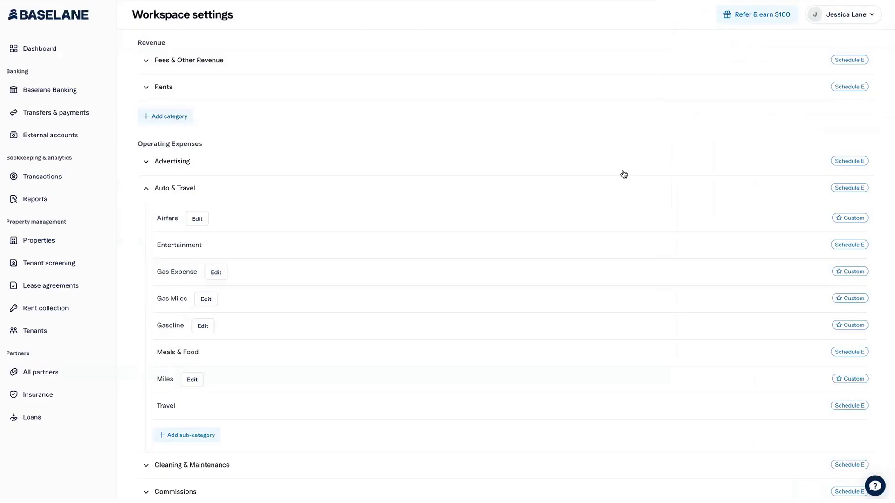
scroll(471, 132, "up", 3)
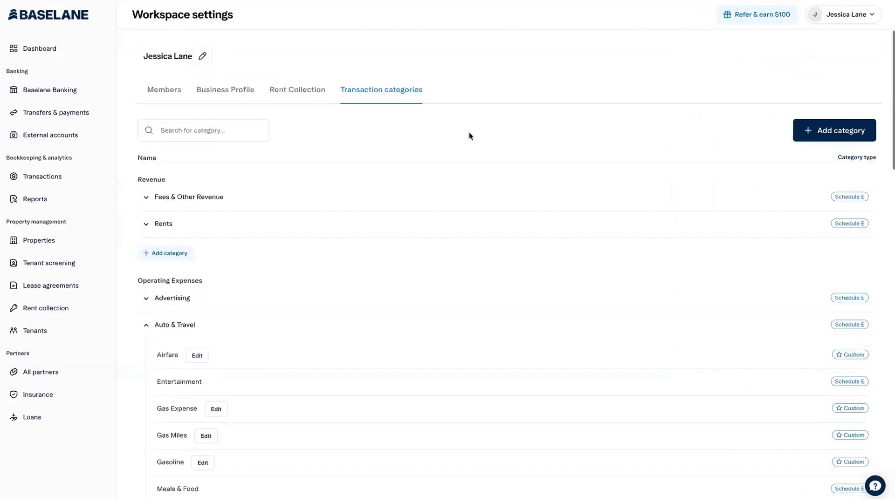
left_click(158, 96)
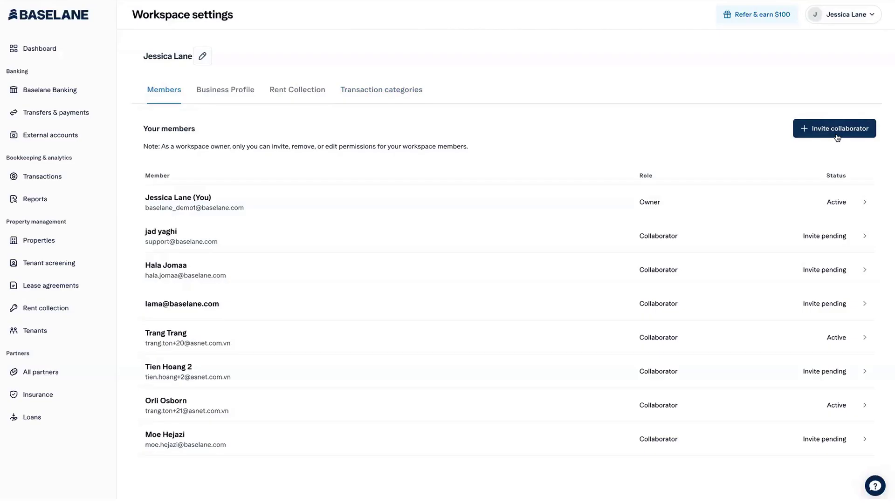
left_click(837, 132)
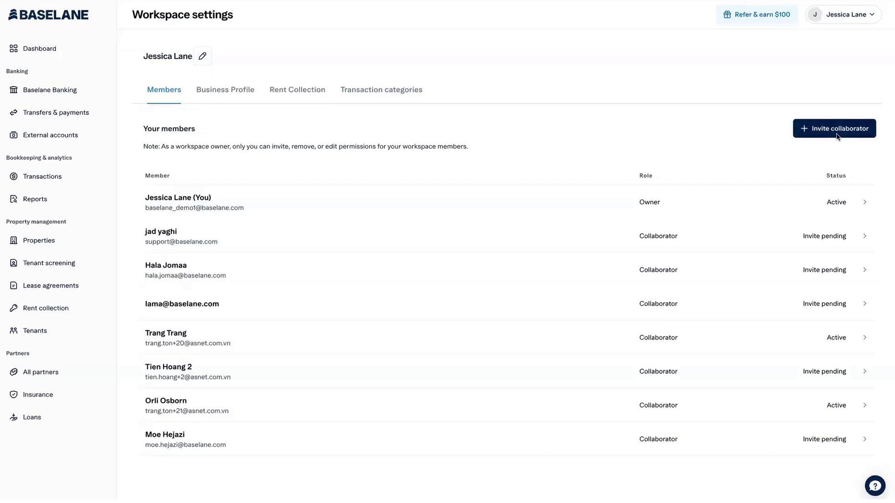
left_click(740, 72)
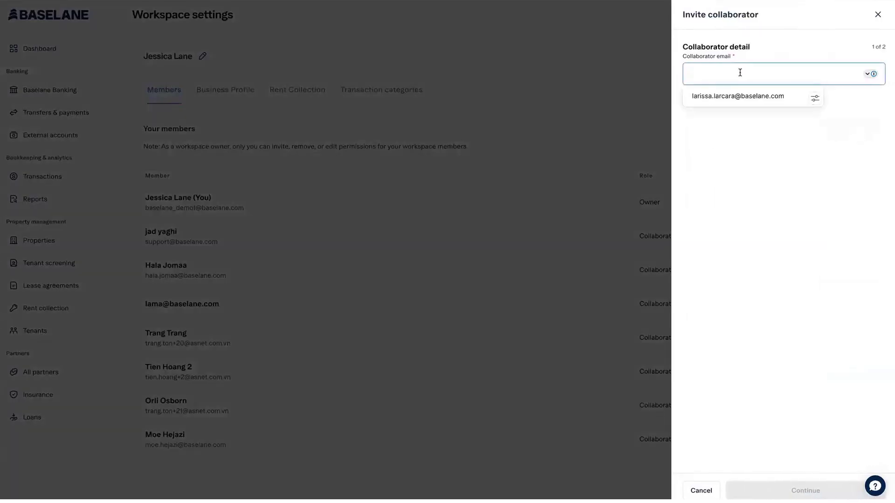
left_click(761, 54)
left_click(726, 69)
left_click(778, 489)
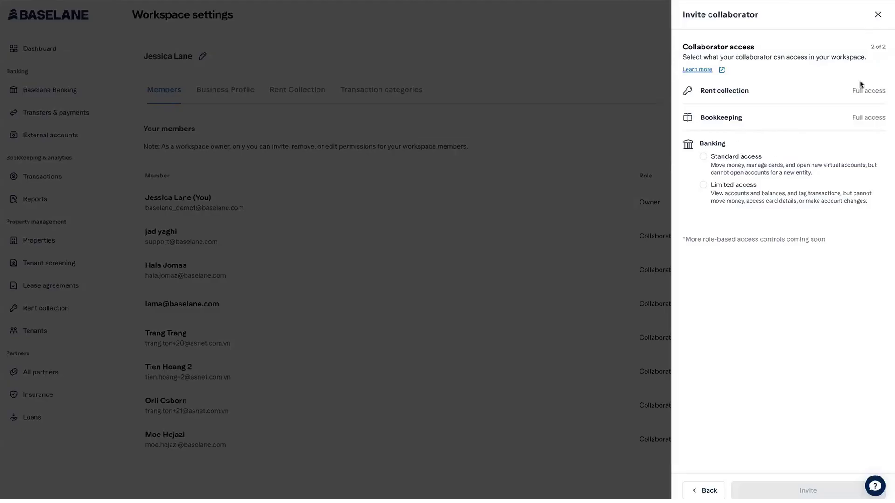
left_click(877, 15)
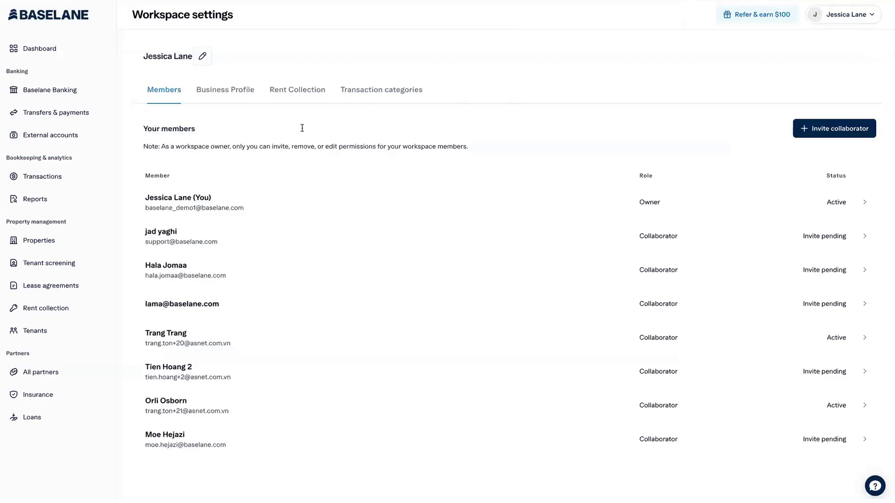
left_click(73, 184)
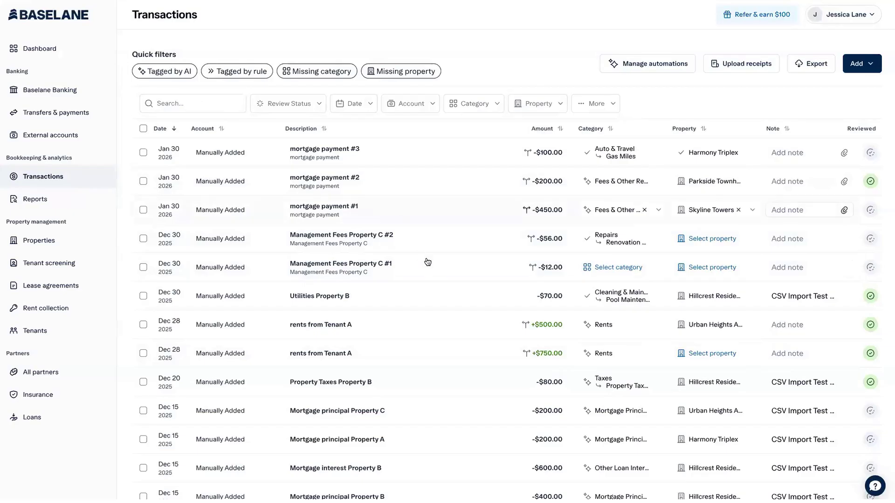
Check Management Fees Property C #1's category choices, mark it reviewed, and open its details.
left_click(608, 266)
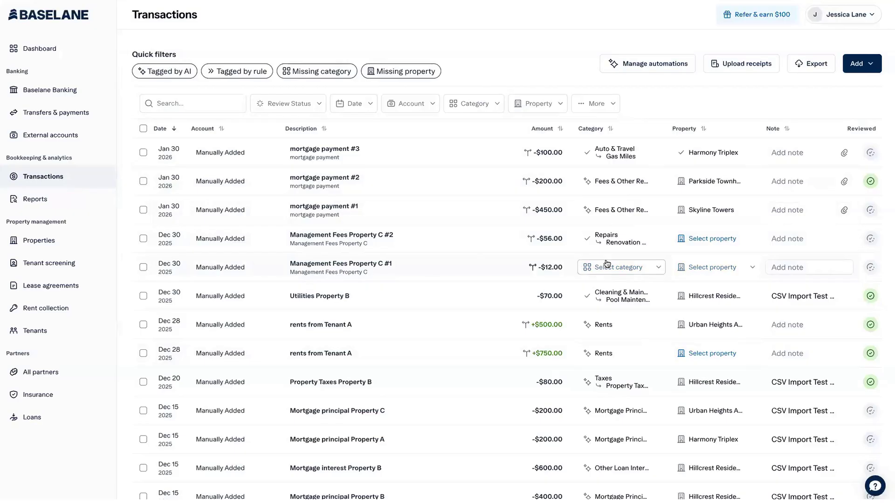
scroll(632, 380, "down", 3)
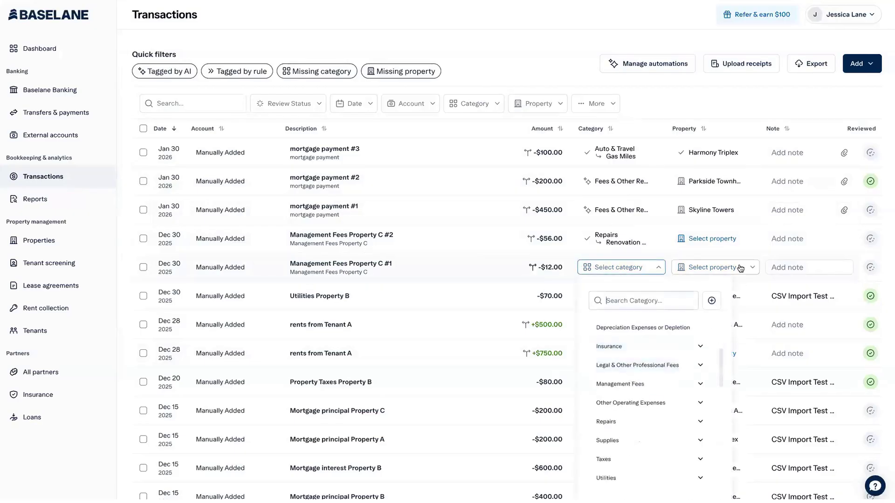
left_click(870, 268)
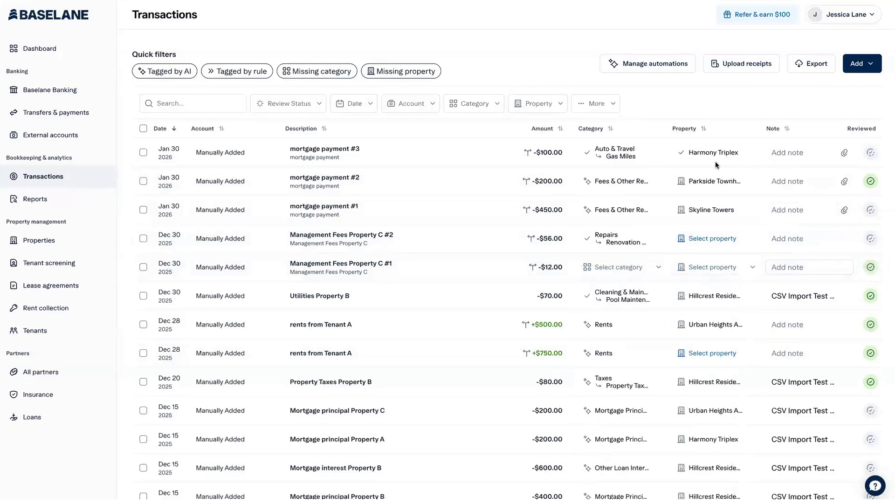
left_click(435, 279)
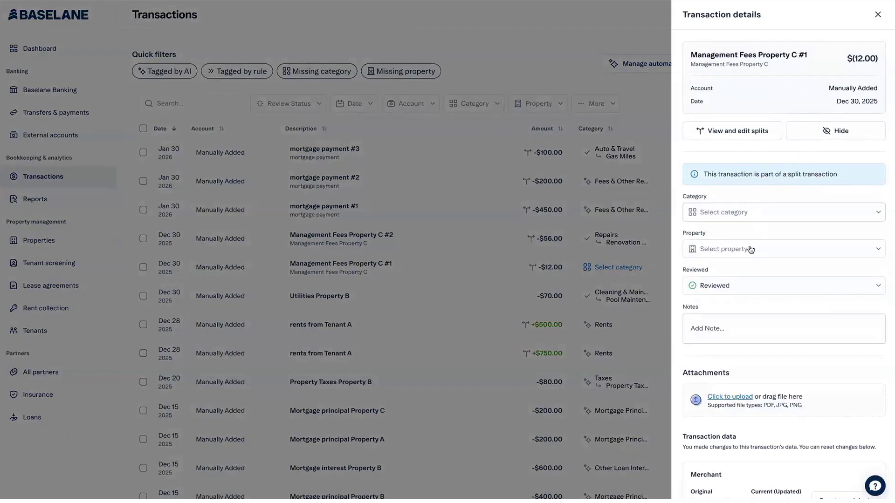
Reset the merchant description to original and review the $68.00 split without saving changes.
scroll(732, 307, "down", 1)
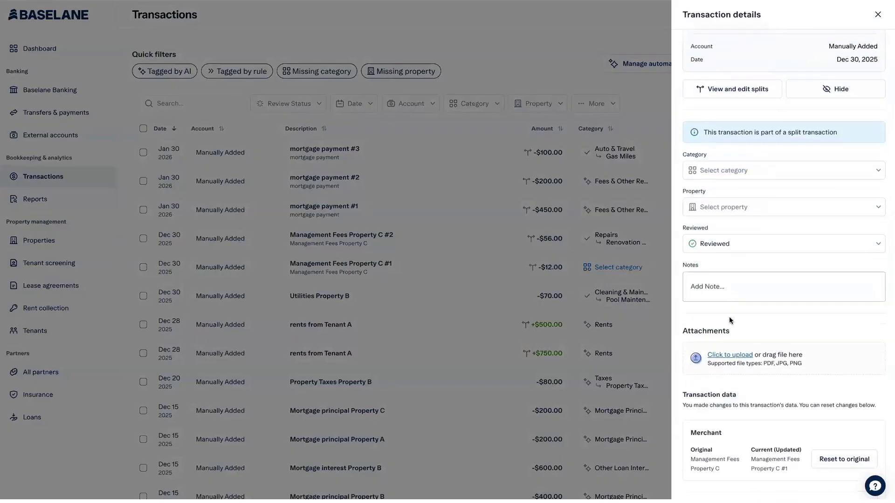
left_click(829, 458)
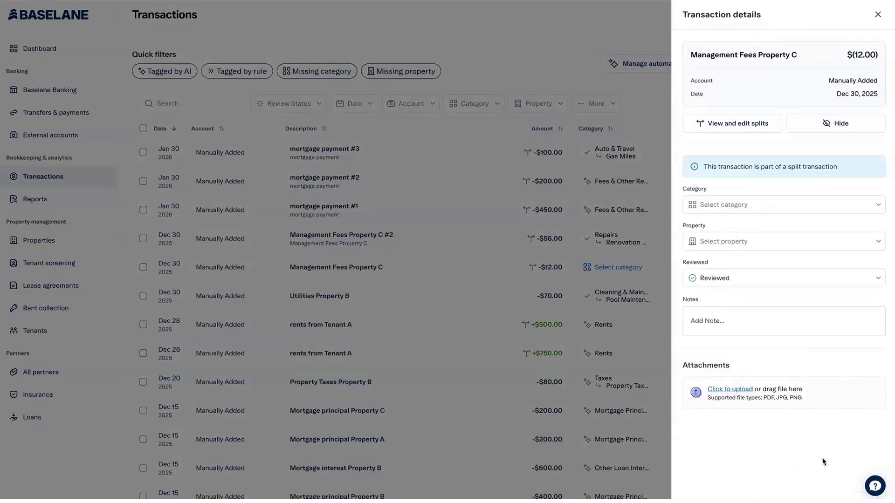
left_click(738, 123)
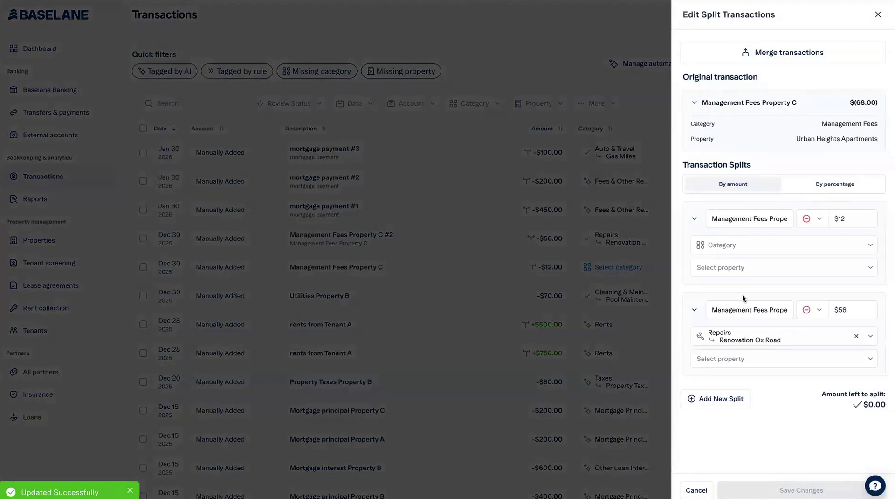
left_click(856, 189)
left_click(729, 184)
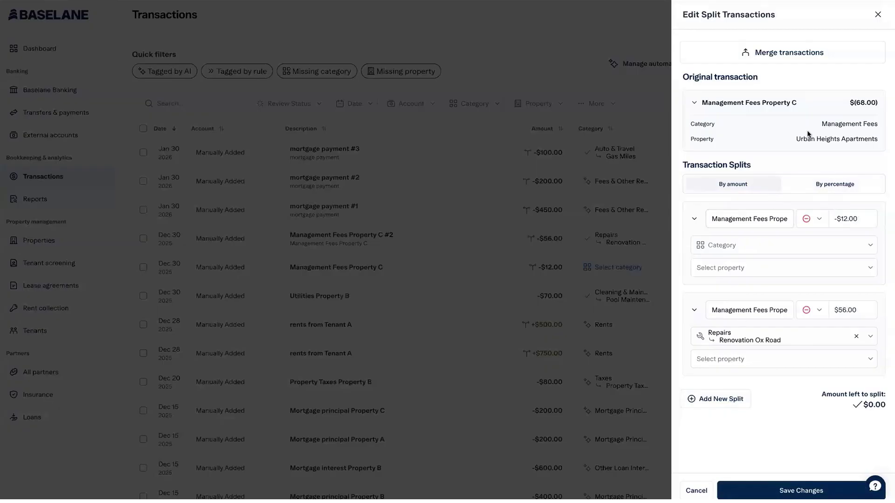
left_click(878, 14)
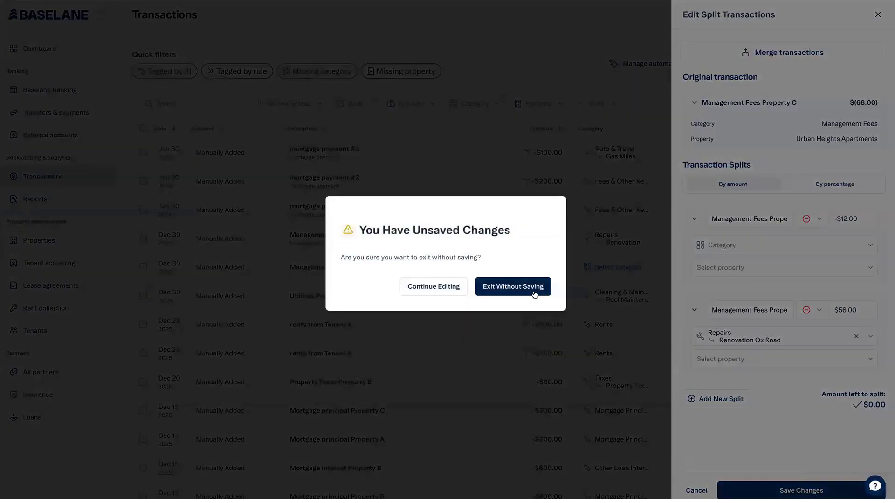
left_click(534, 289)
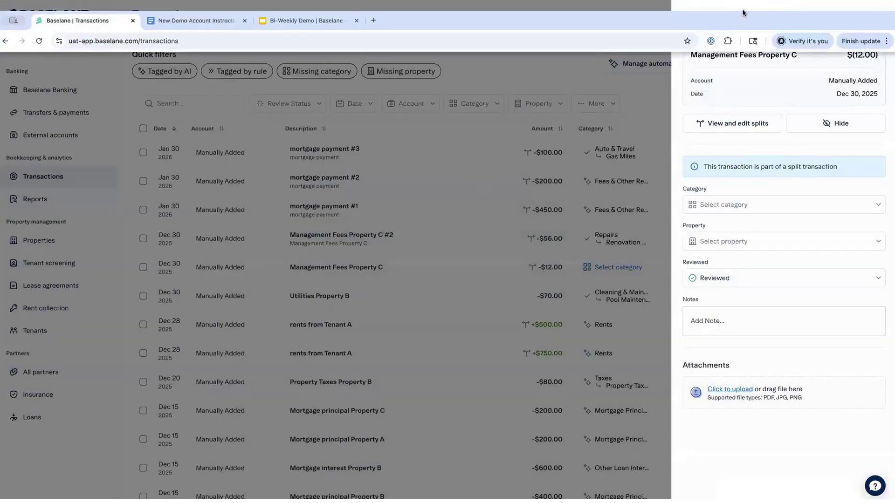
left_click(209, 168)
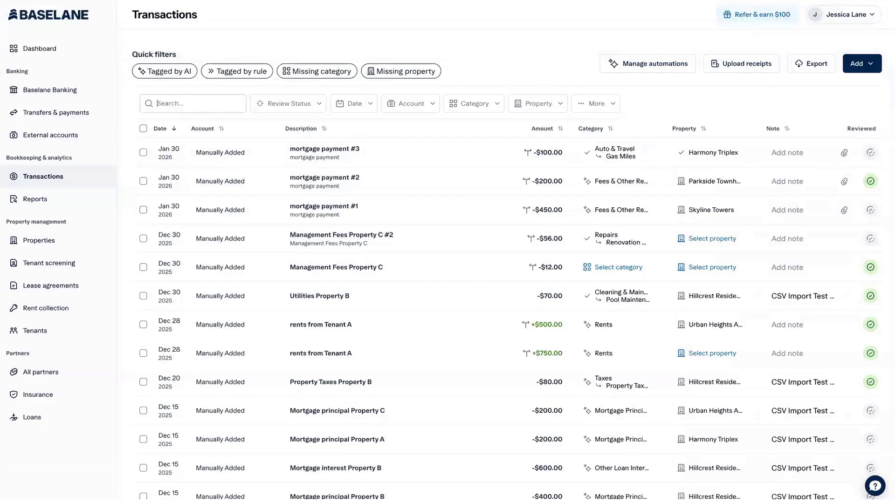
Search 'york', select all Yorktown transactions for bulk edit, then cancel and deselect them.
type("york")
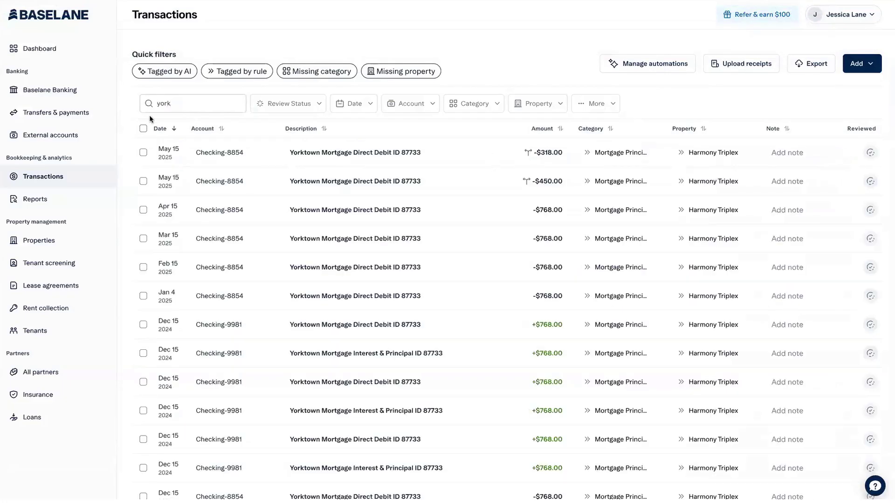
left_click(143, 129)
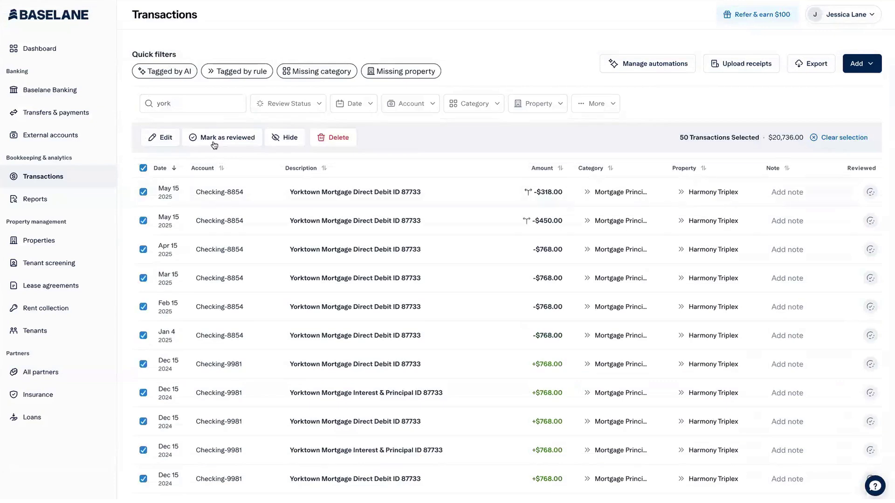
left_click(164, 139)
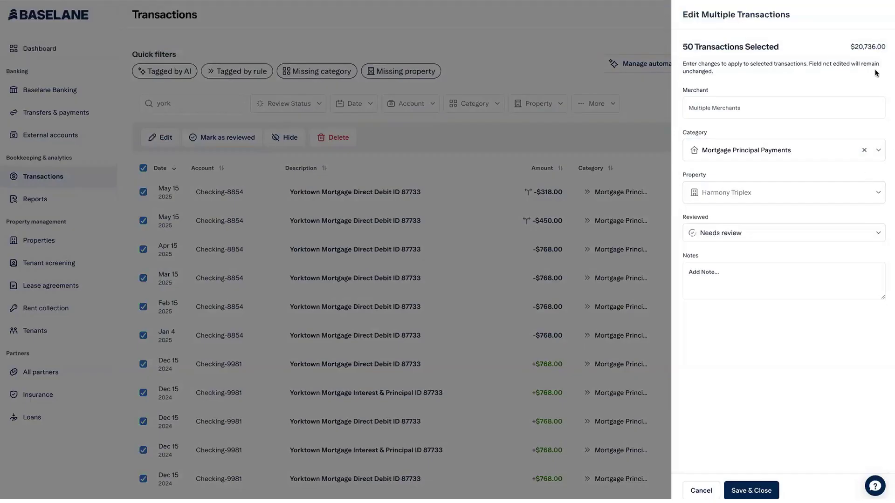
left_click(700, 489)
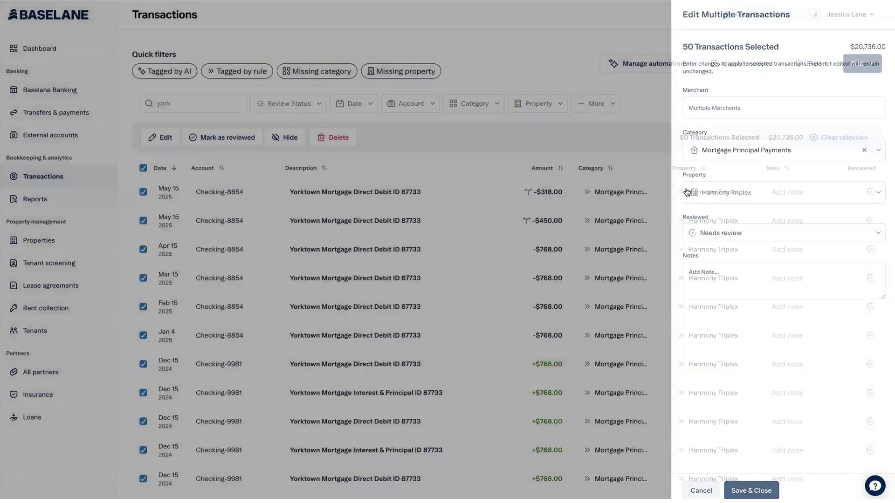
left_click(143, 168)
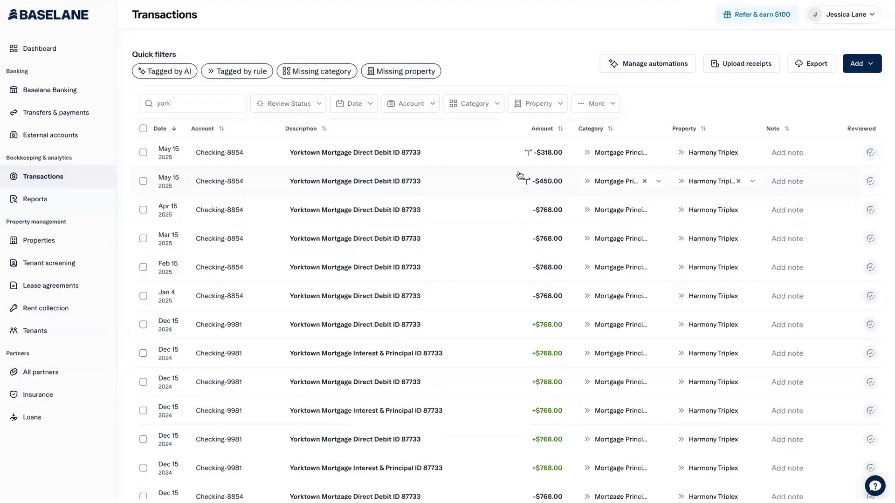
Preview the single-transaction form, then start a CSV transaction import from the Add menu.
left_click(871, 64)
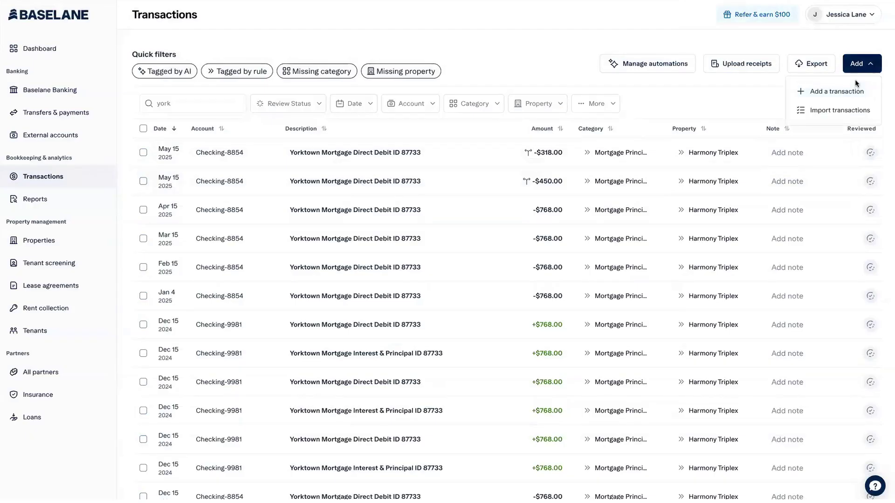
left_click(851, 91)
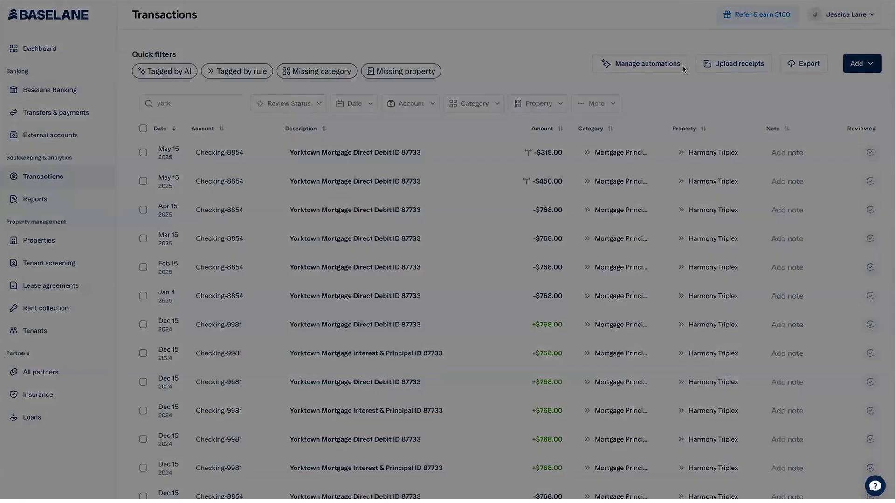
left_click(878, 17)
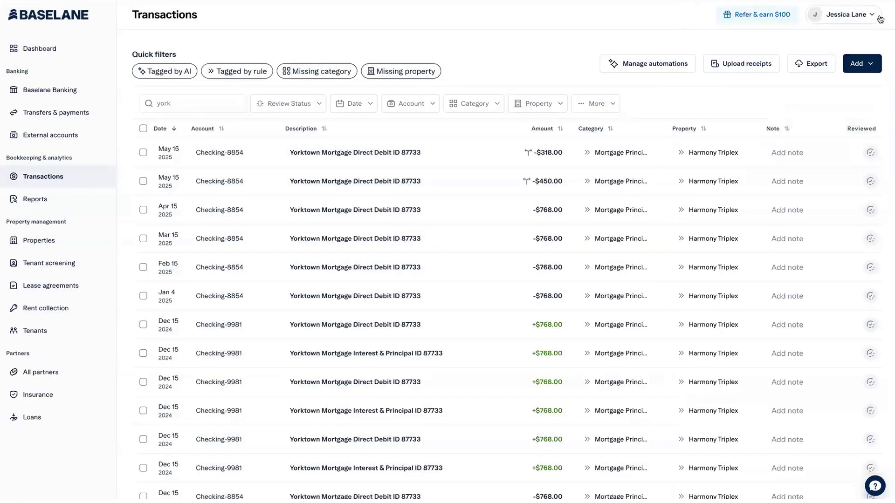
left_click(861, 64)
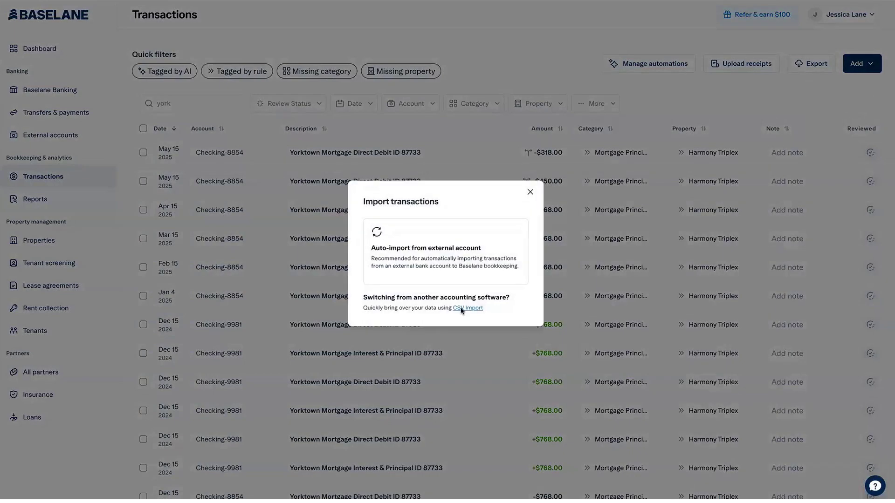
left_click(469, 318)
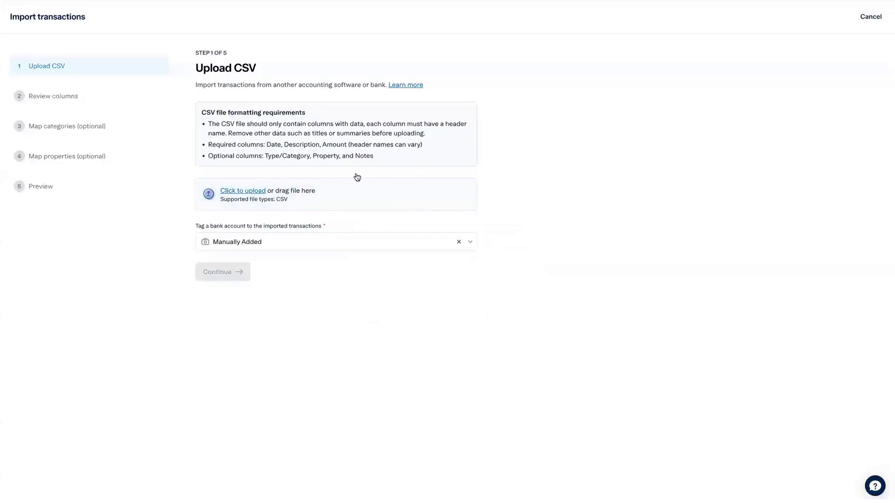